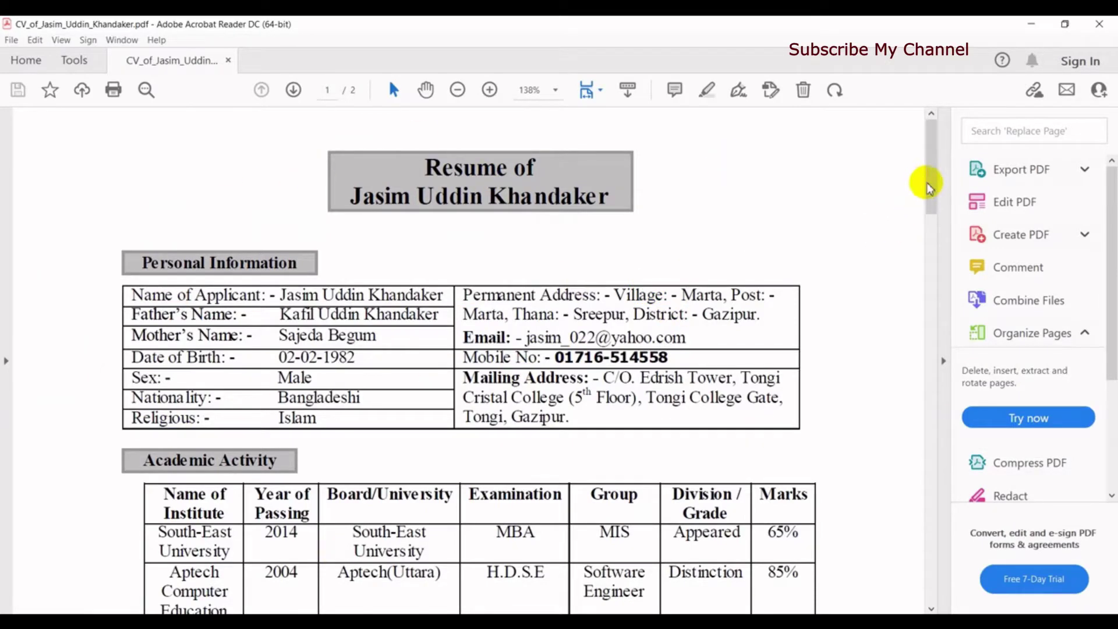
Step: Close the CV PDF in Acrobat Reader and bring forward the Chrome window showing the YouTube channel
mouse_move(929, 187)
left_mouse_down()
mouse_move(928, 489)
mouse_move(936, 171)
left_mouse_up()
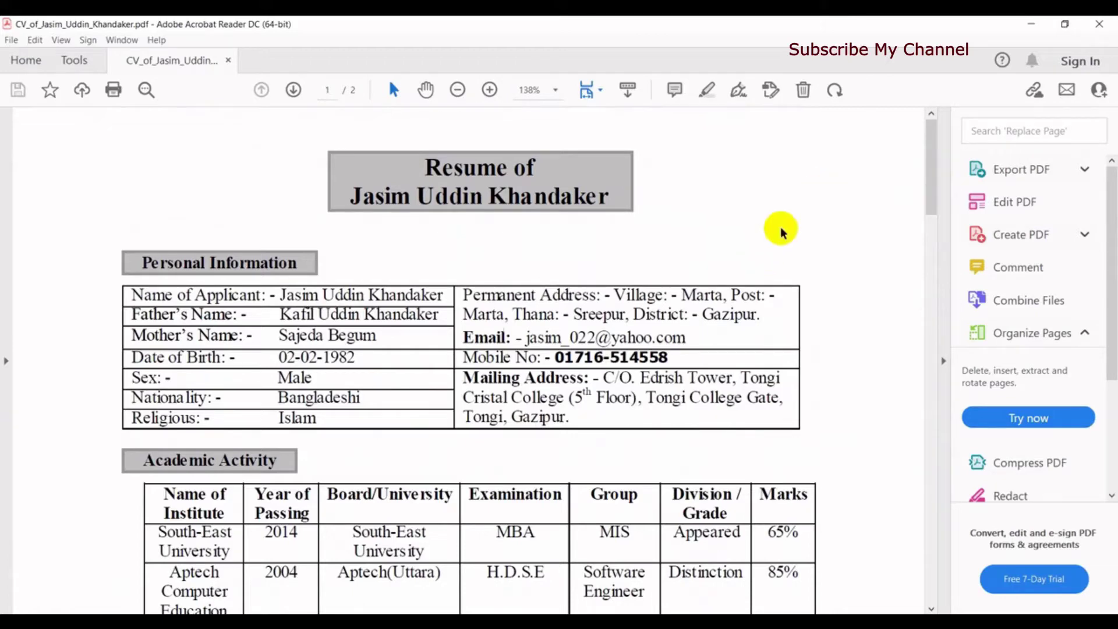
left_click(1104, 26)
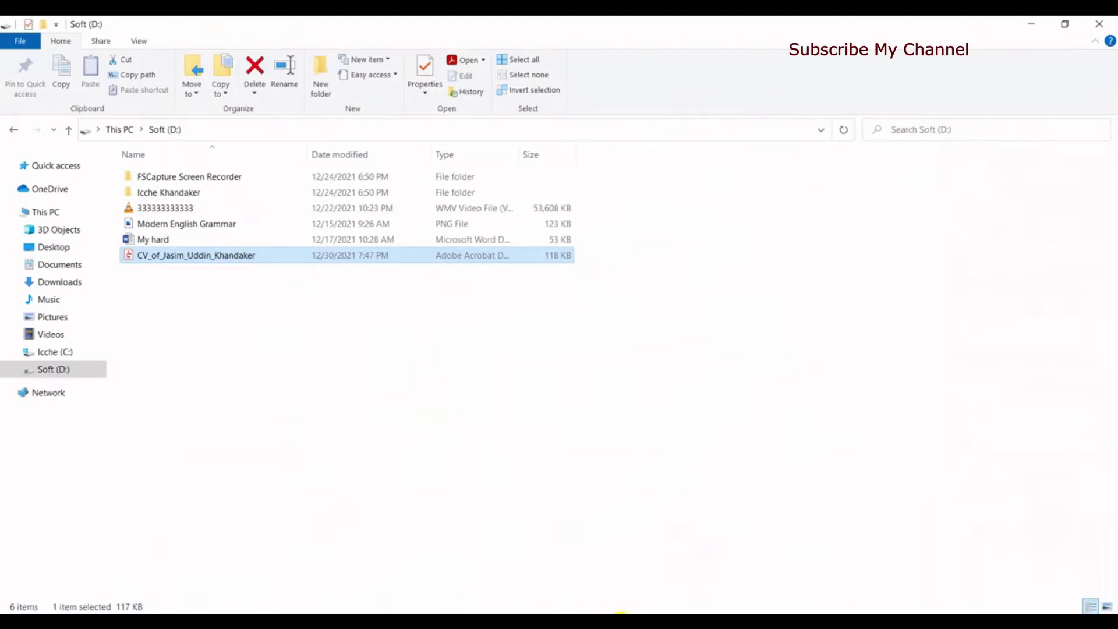
left_click(641, 577)
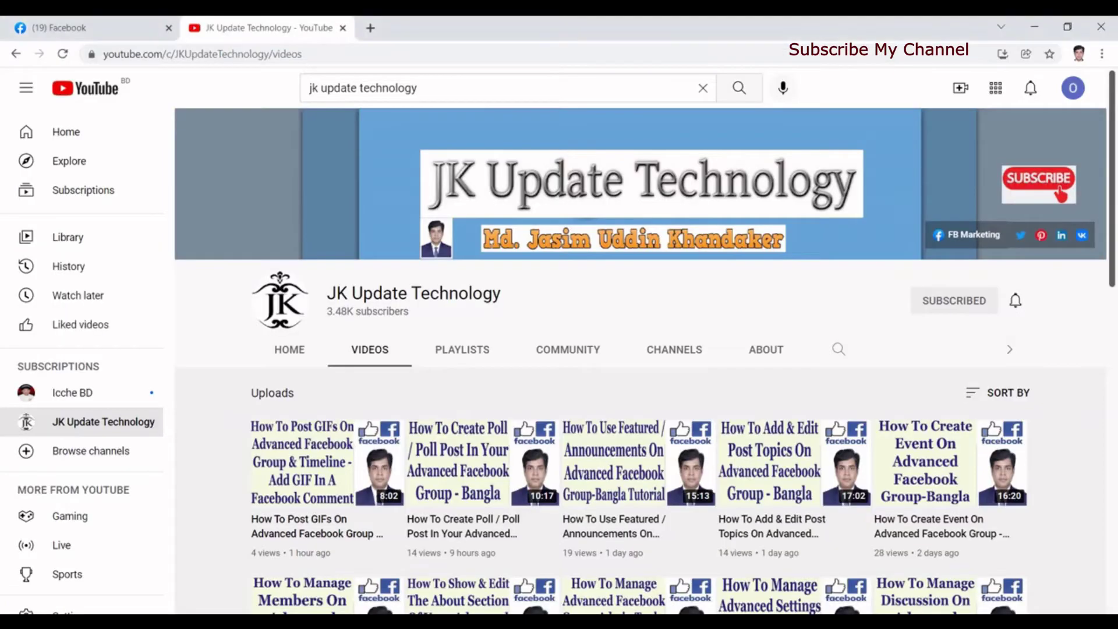
Step: In a new Chrome tab, switch to a different Google account and open Google Drive from the apps grid
left_click(63, 37)
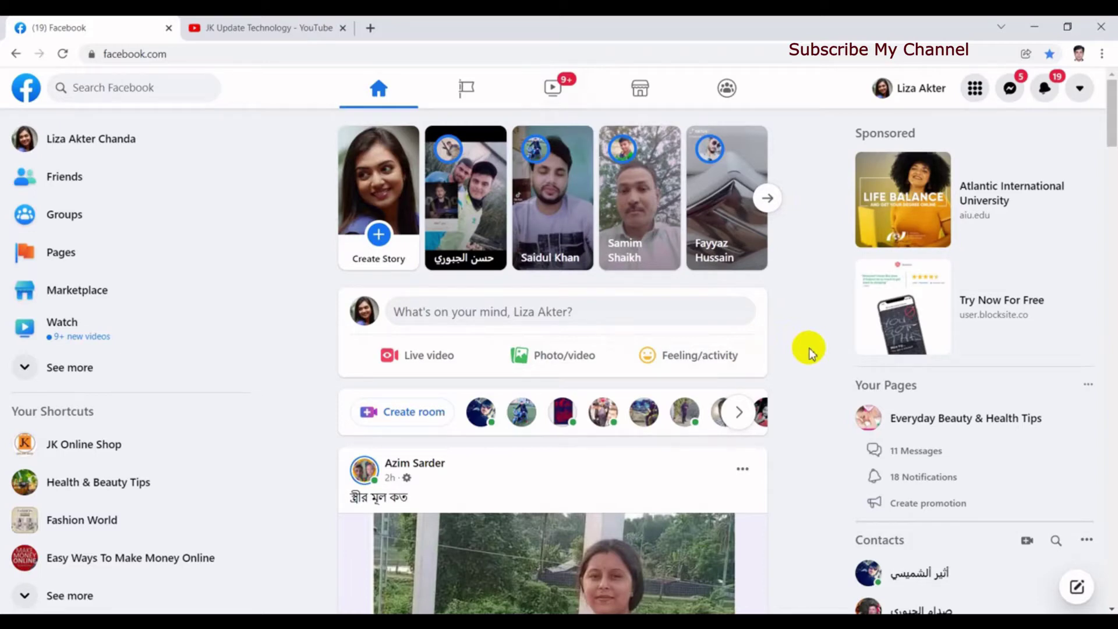
left_click(371, 29)
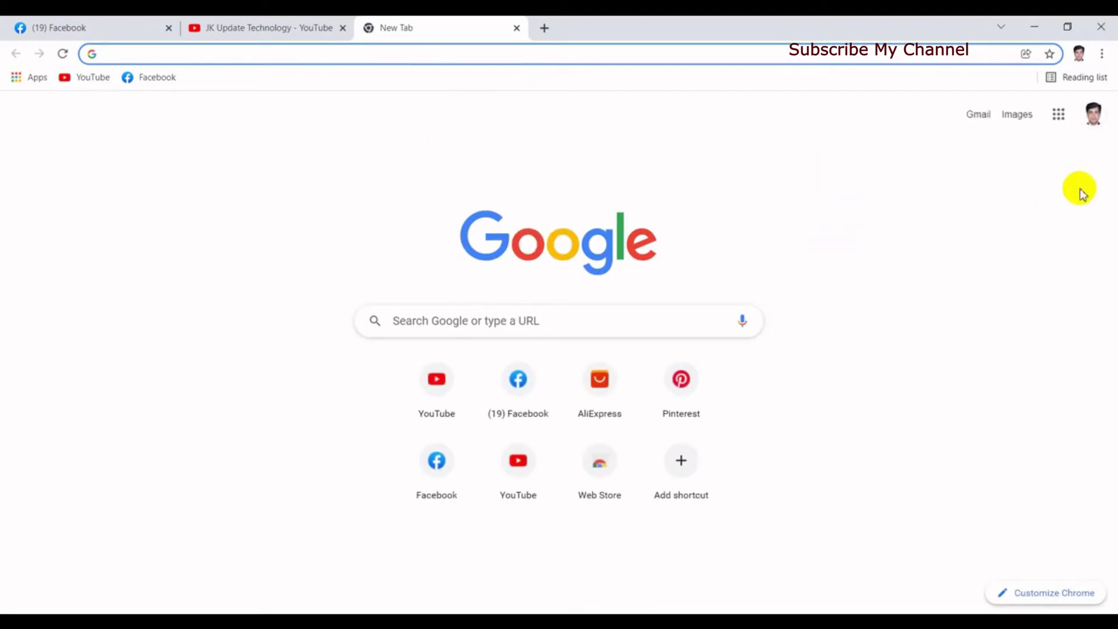
left_click(1094, 119)
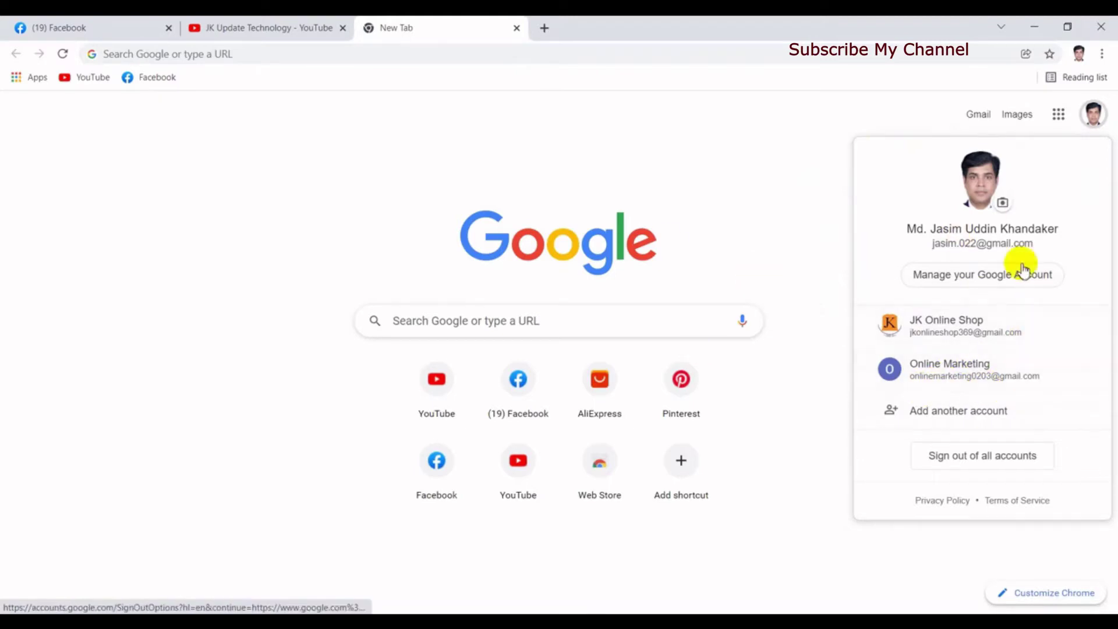
left_click(951, 380)
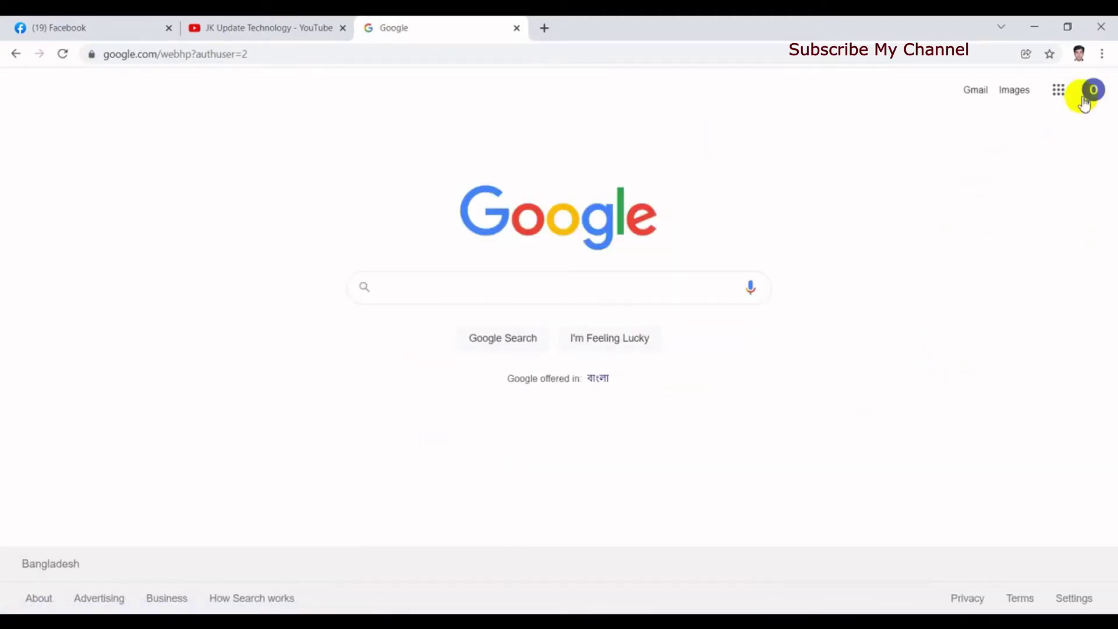
left_click(1058, 93)
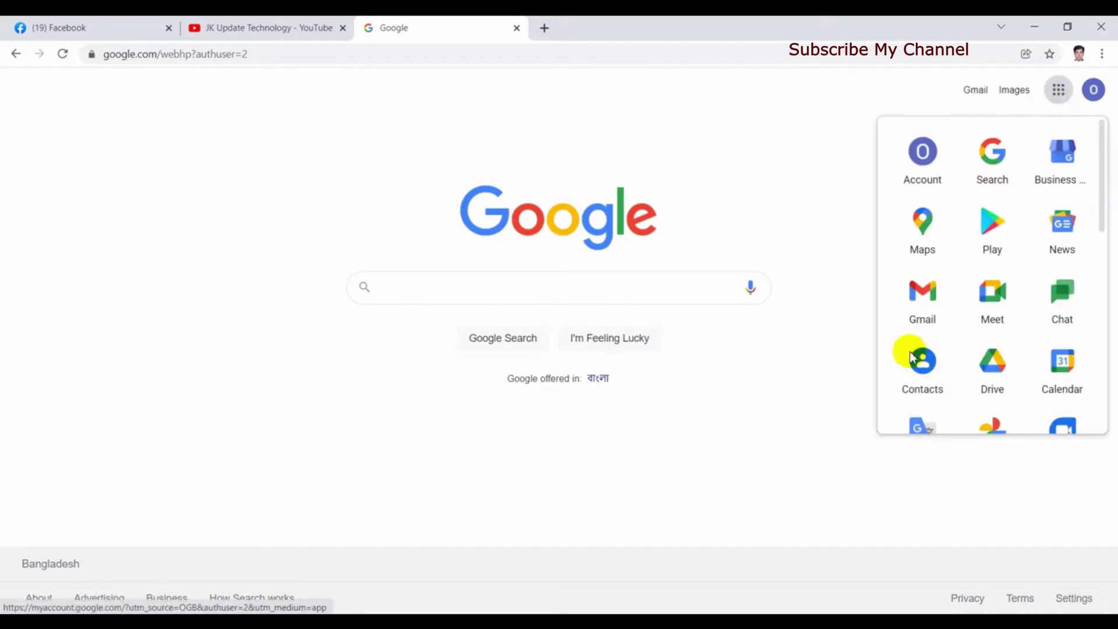
left_click(1006, 382)
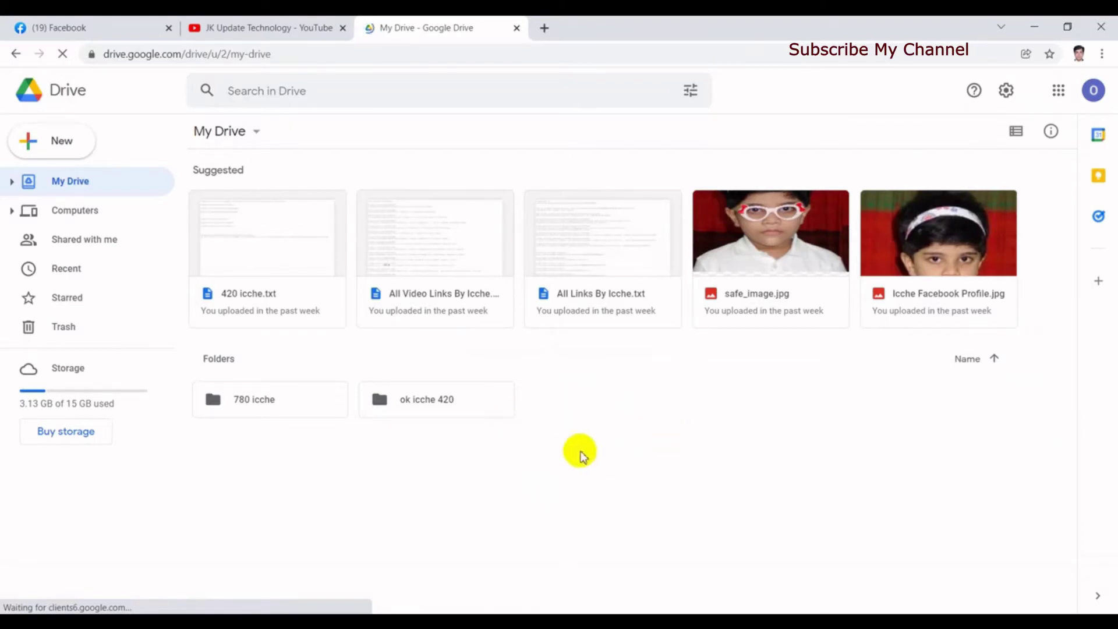
Step: Upload the CV PDF from the Soft (D:) drive using the Upload files option
right_click(571, 454)
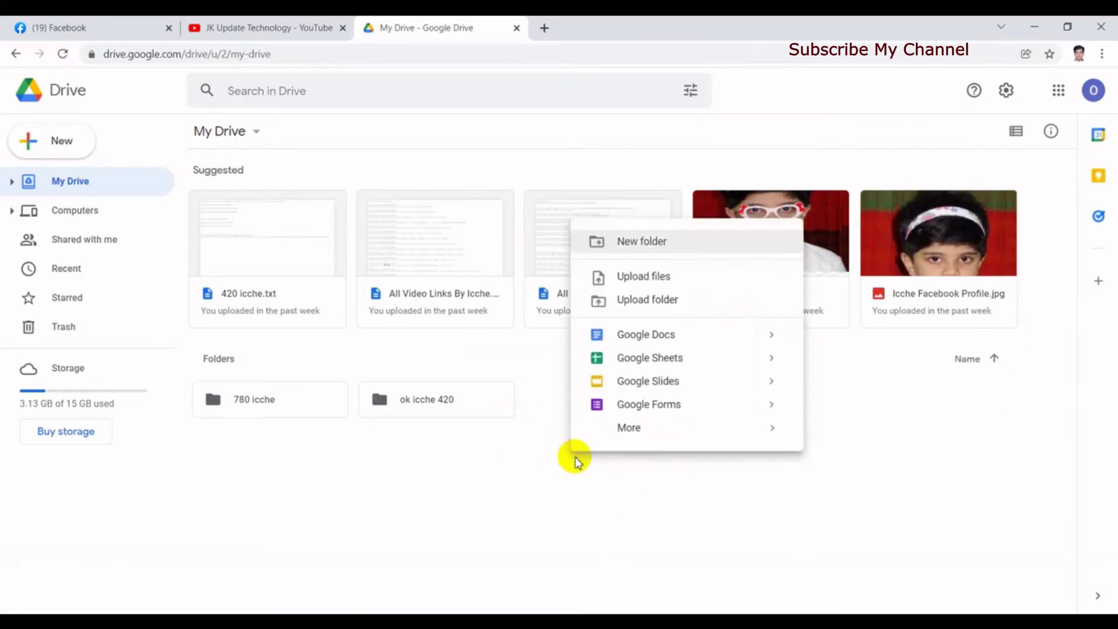
left_click(652, 277)
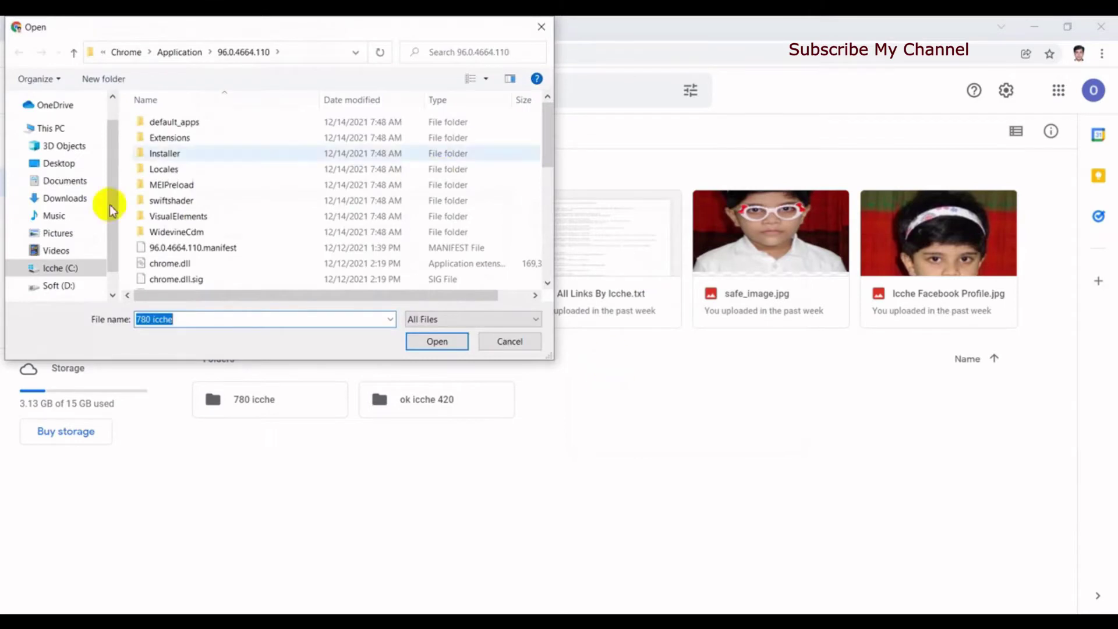
left_click(57, 288)
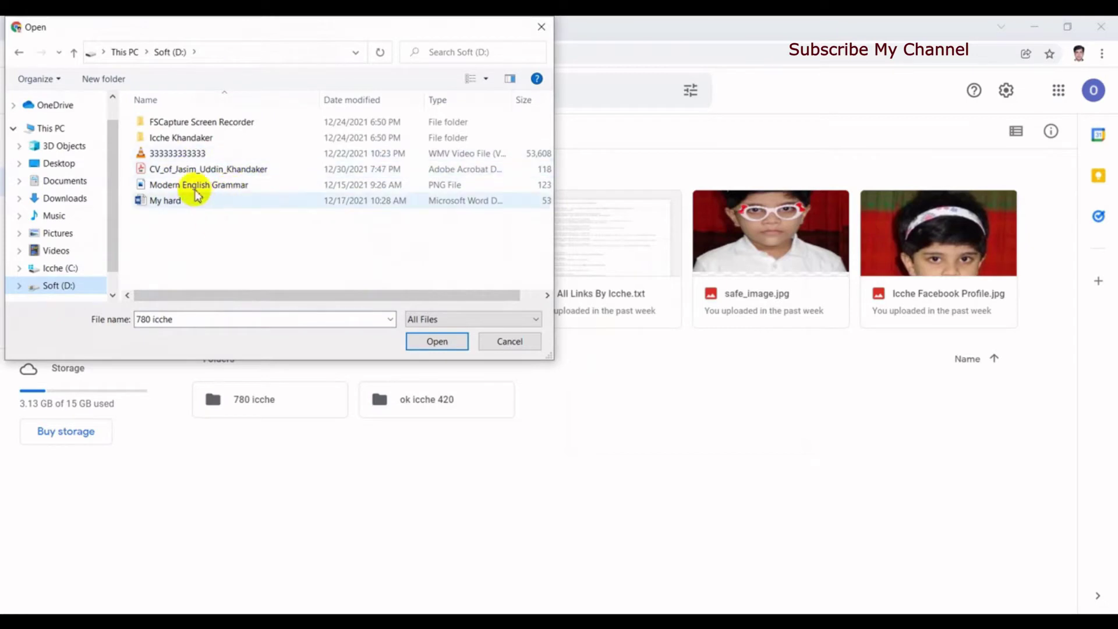
left_click(186, 170)
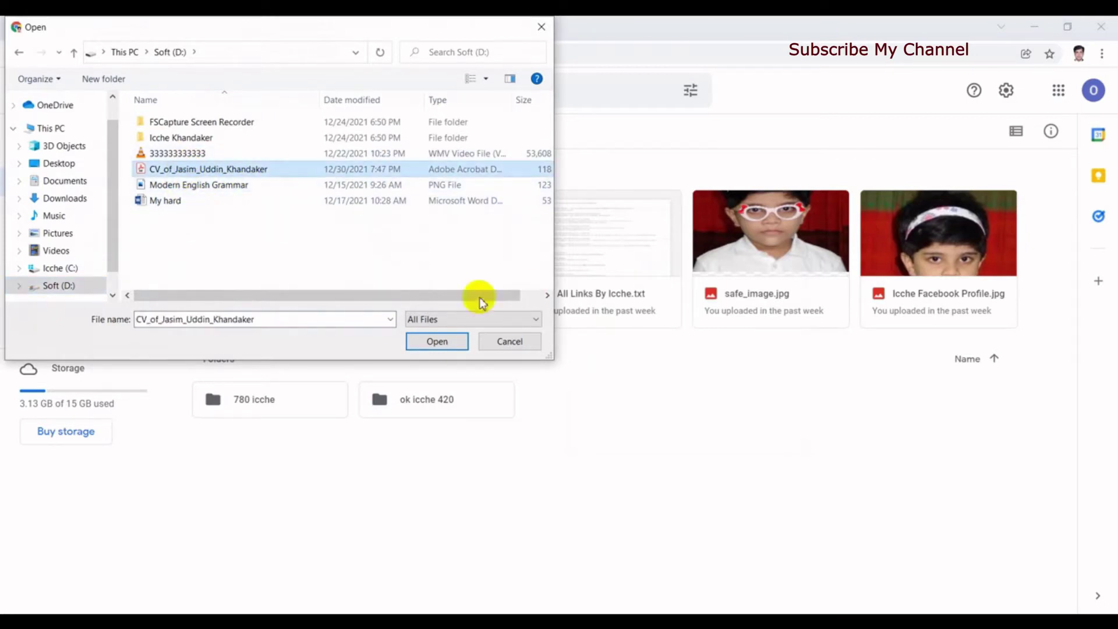
left_click(436, 343)
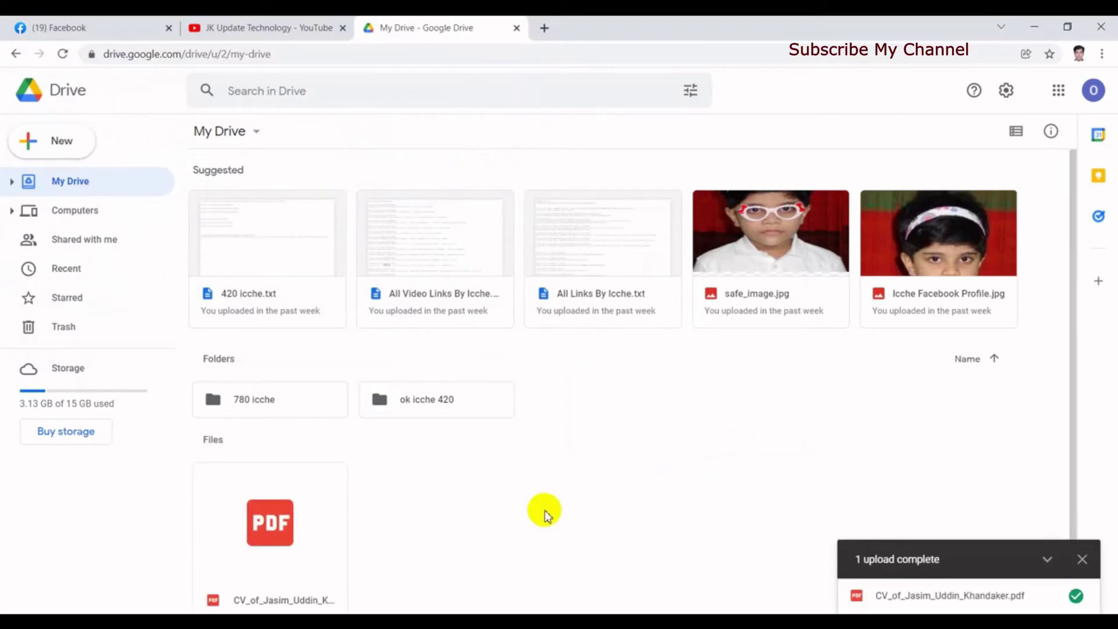
Step: Dismiss the upload-complete notice and select the uploaded CV PDF under Files
left_click(926, 568)
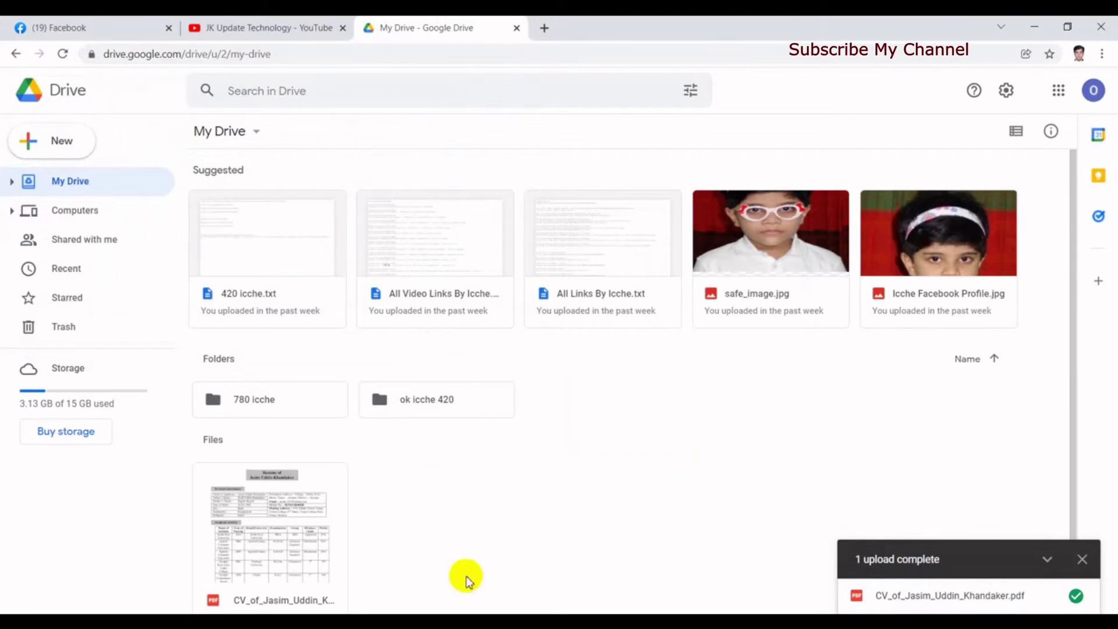
left_click(1070, 564)
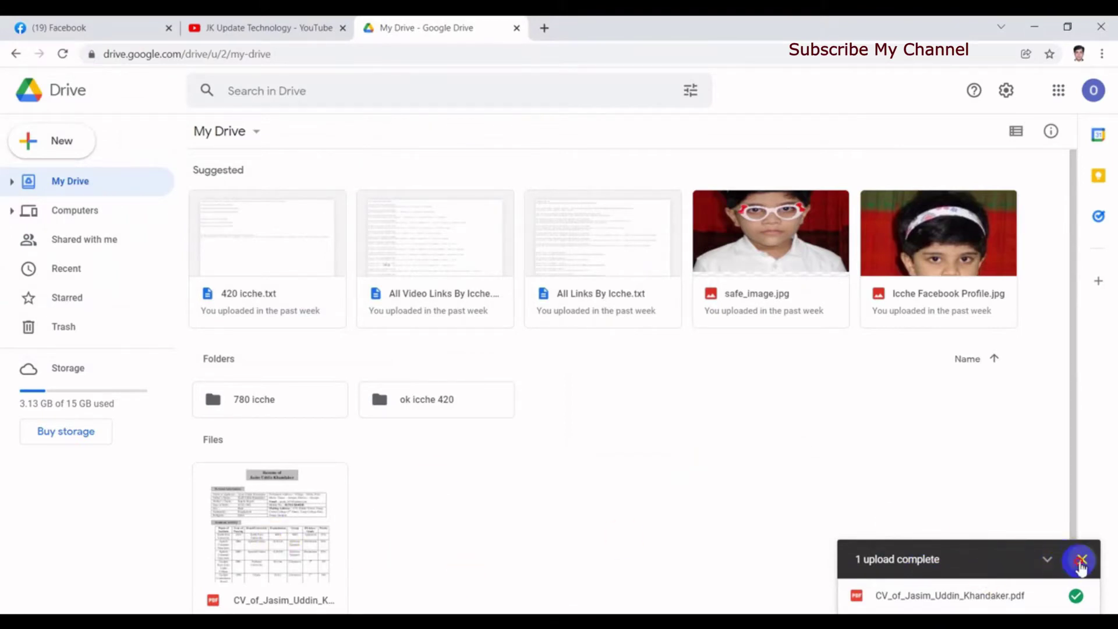
left_click(1082, 561)
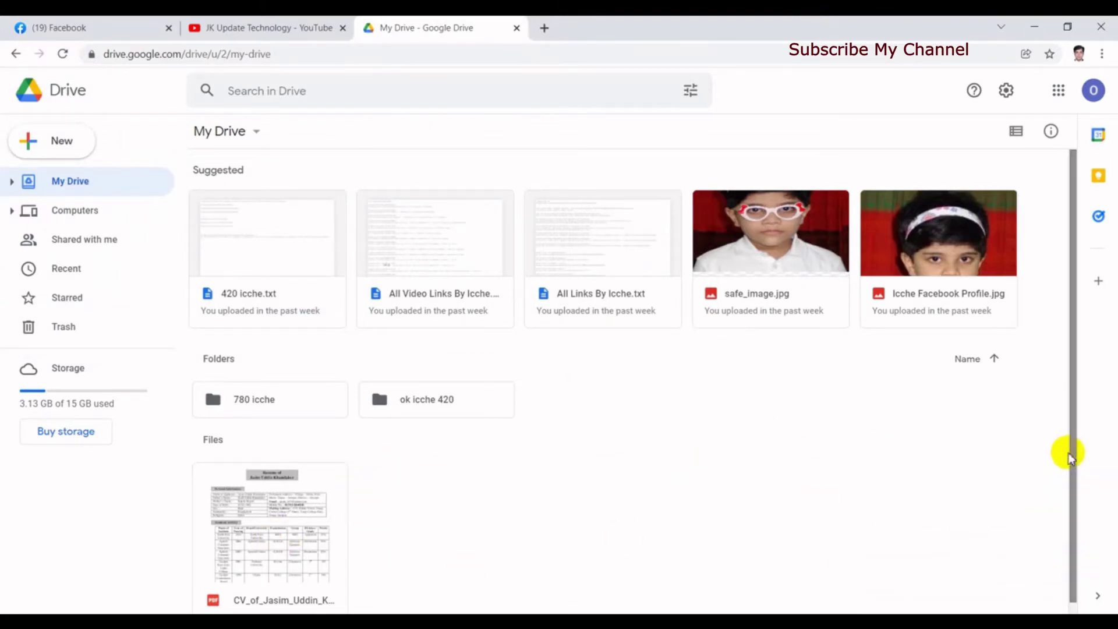
scroll(1070, 461, "down", 1)
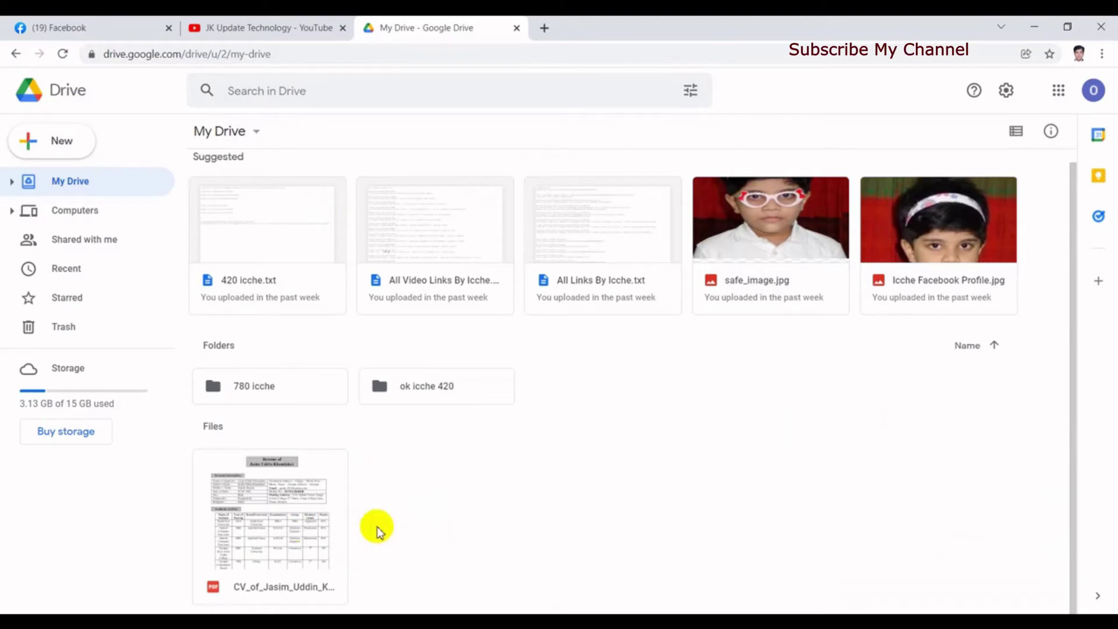
left_click(280, 527)
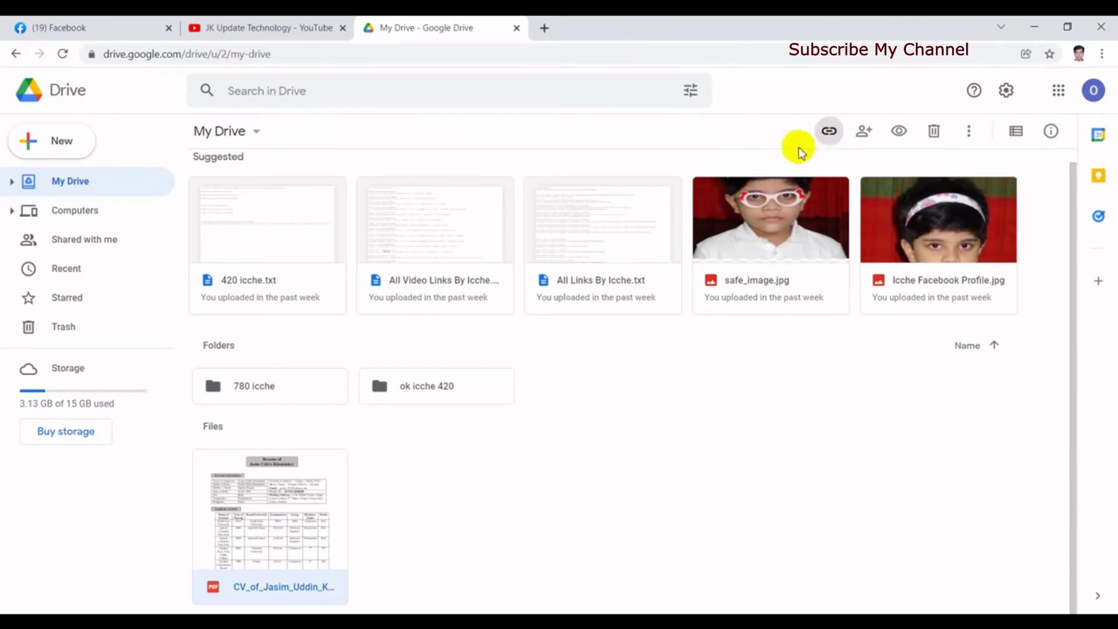
Step: Change the CV PDF's access from Restricted to Anyone with the link as Viewer, and copy the link
left_click(828, 134)
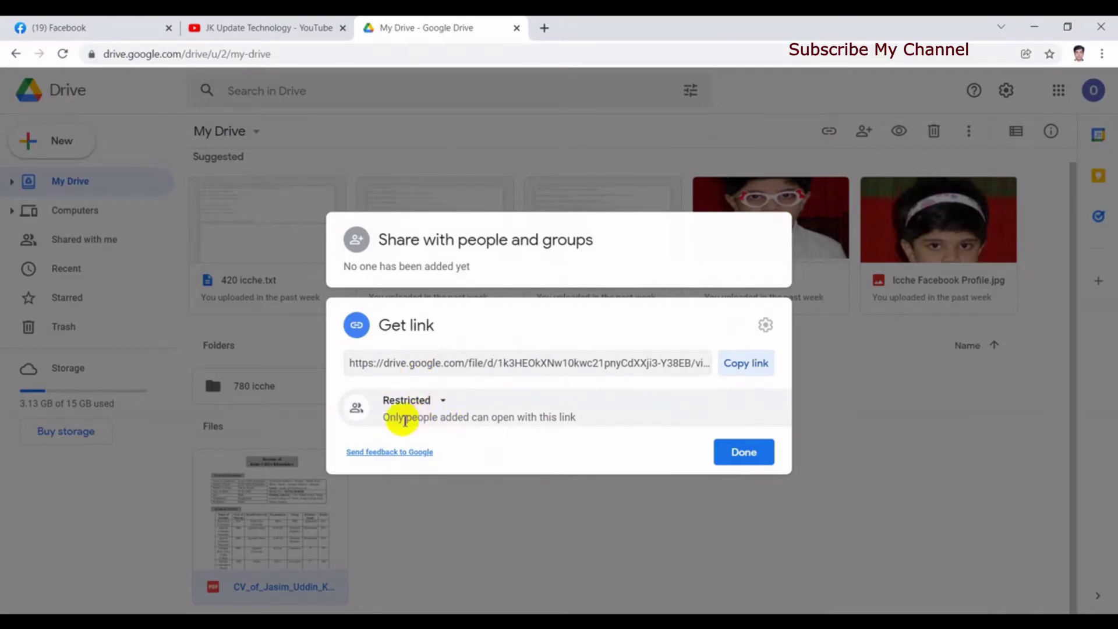
left_click(444, 401)
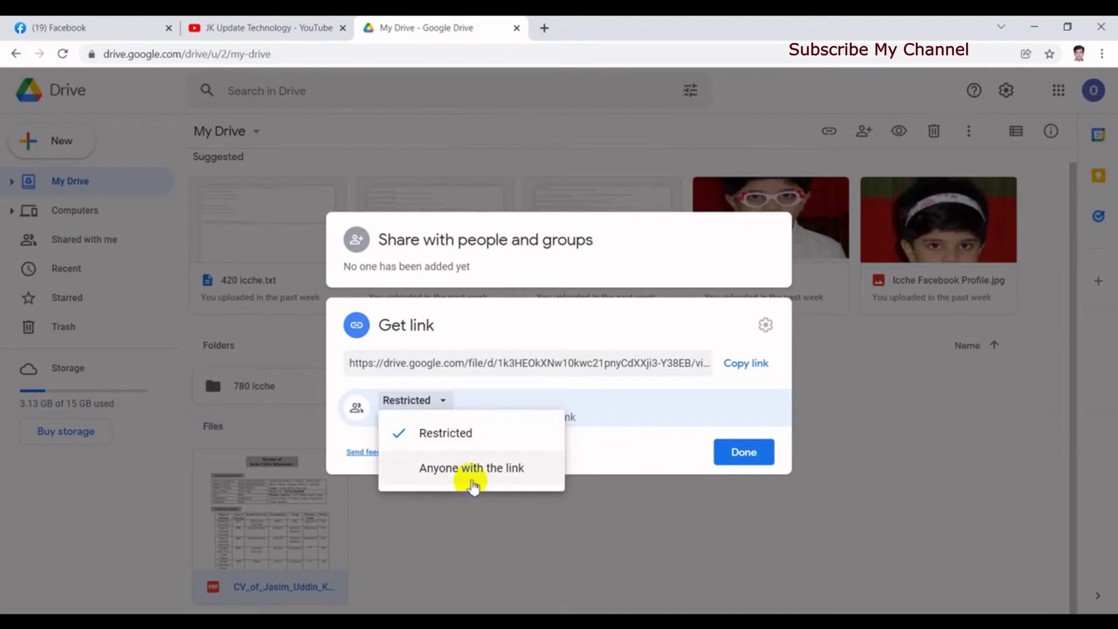
left_click(481, 471)
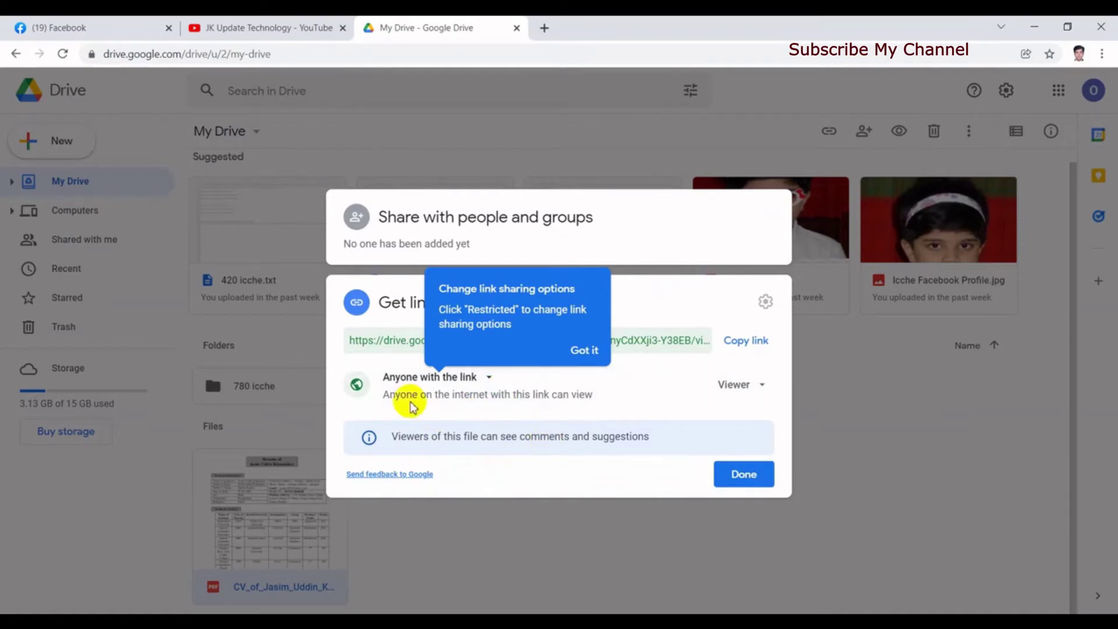
left_click(761, 386)
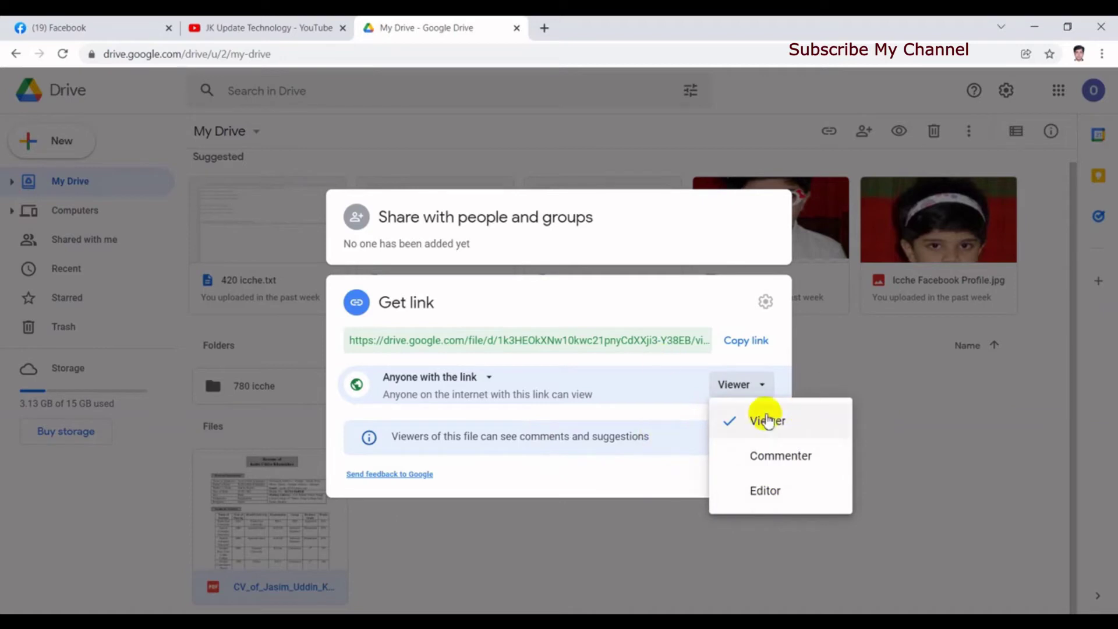
left_click(612, 486)
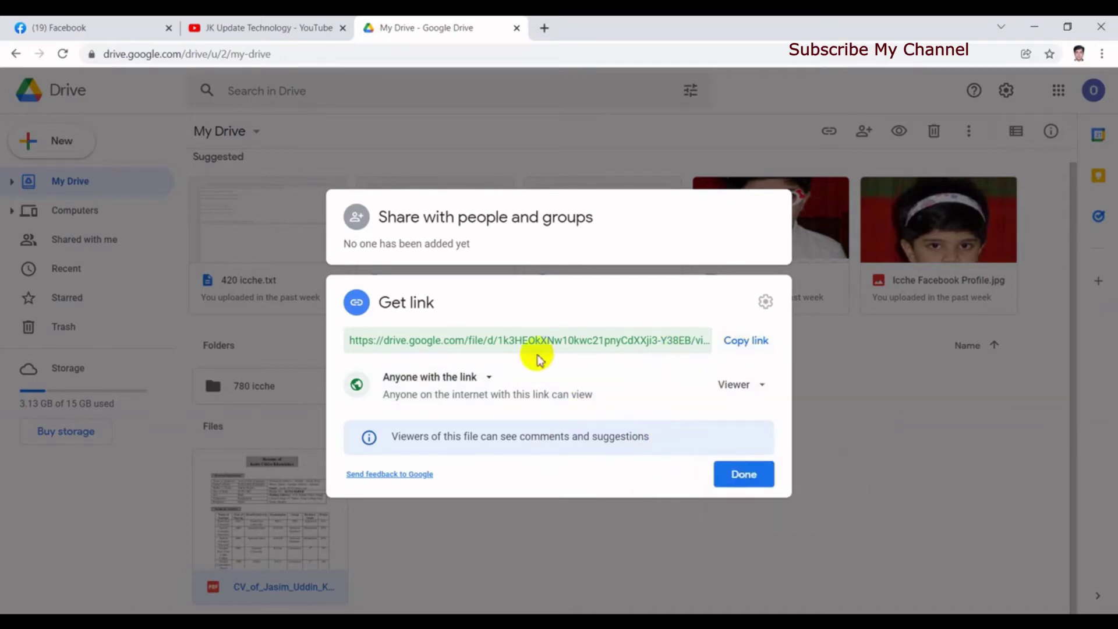
left_click(746, 342)
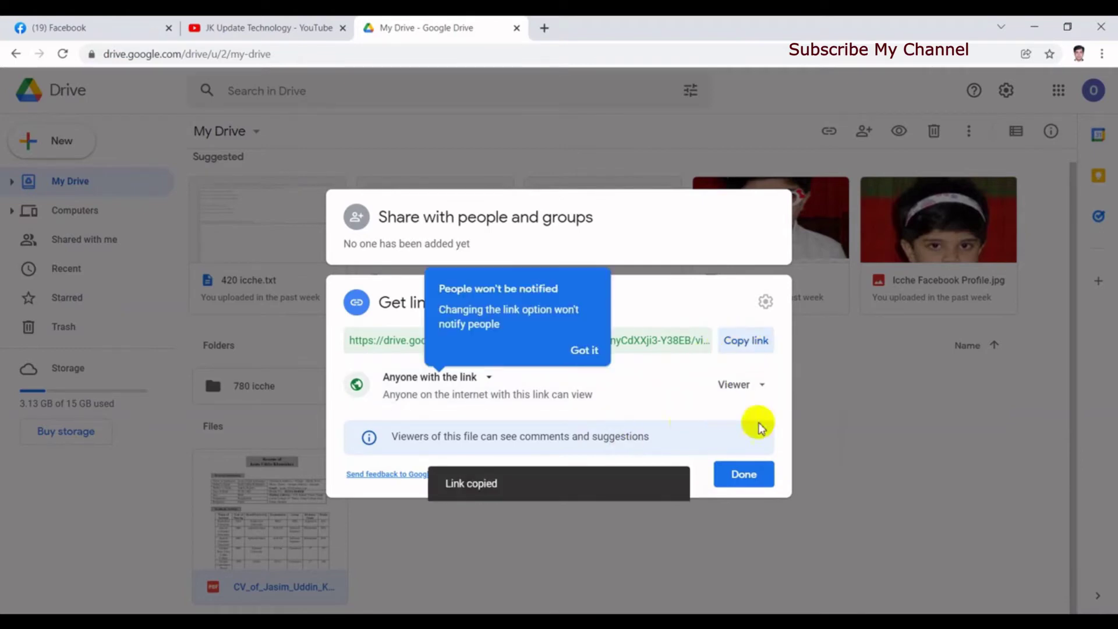
left_click(745, 475)
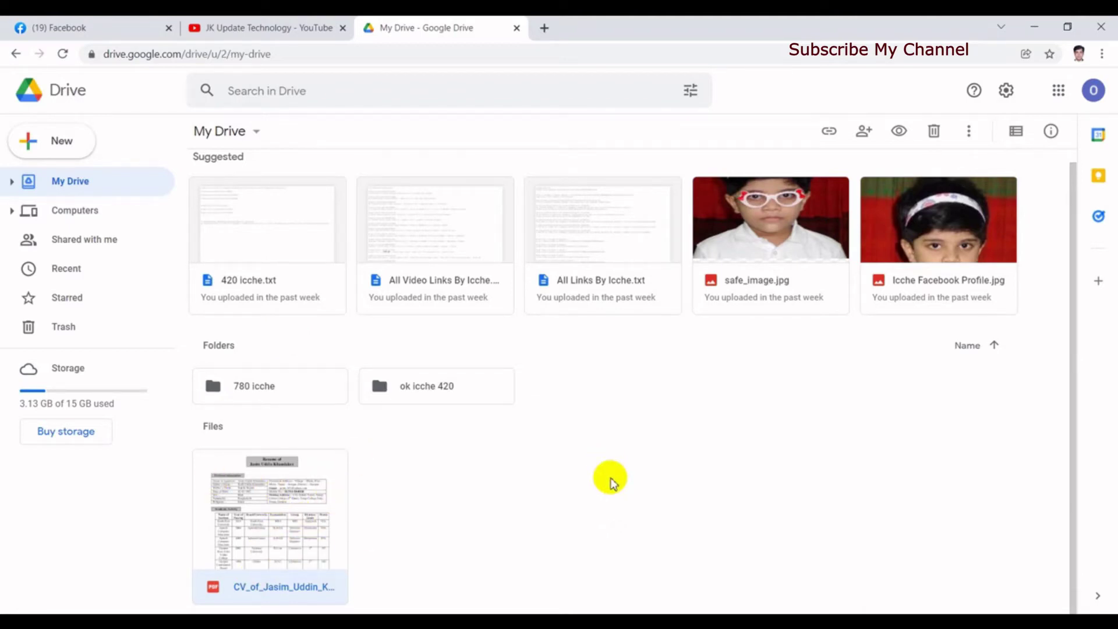
Step: Paste the CV's Drive link into a new Facebook profile post and publish it publicly
left_click(75, 28)
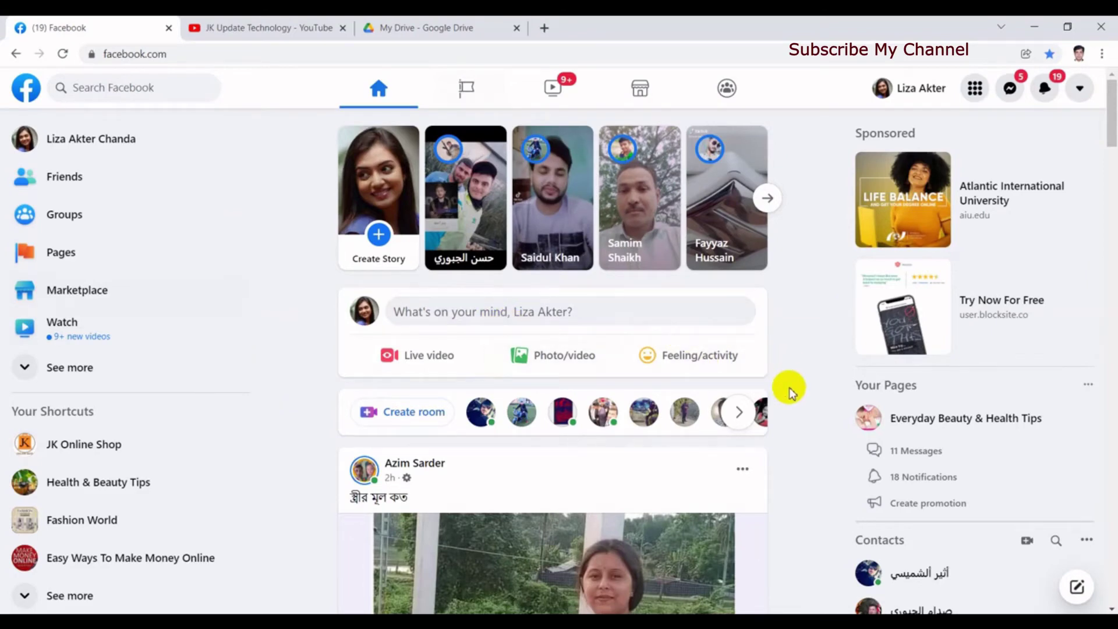
left_click(457, 315)
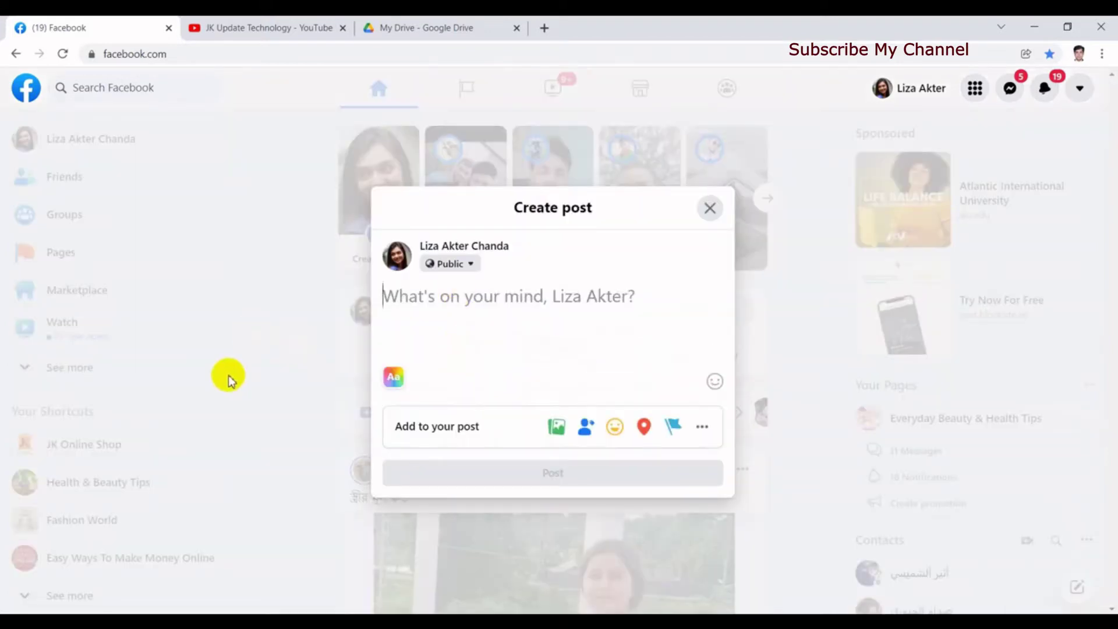
key("ctrl+v")
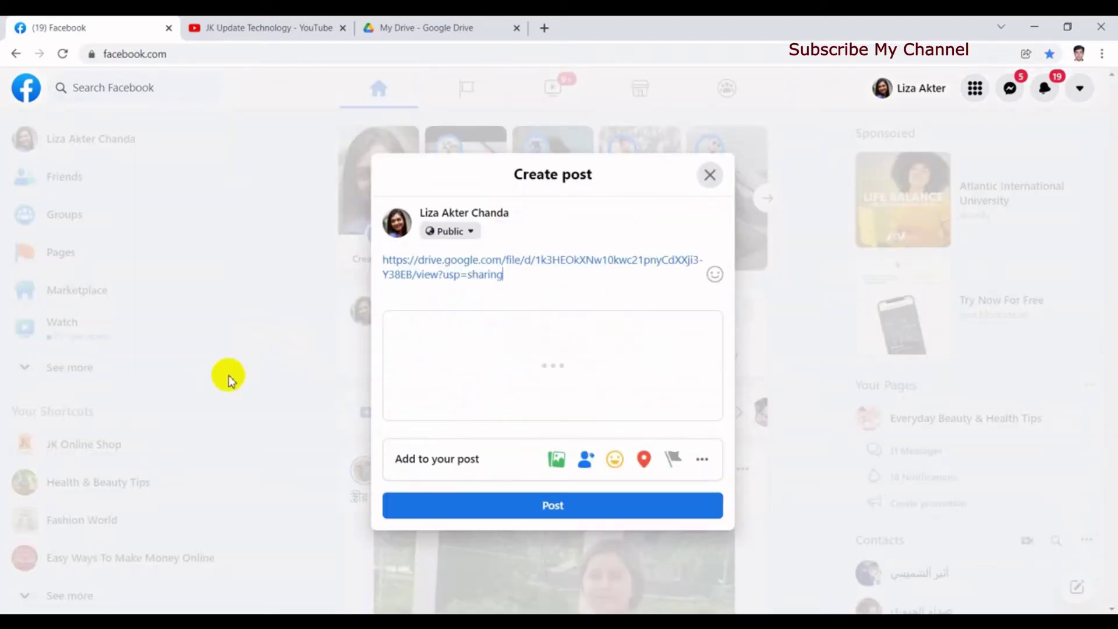
mouse_move(400, 359)
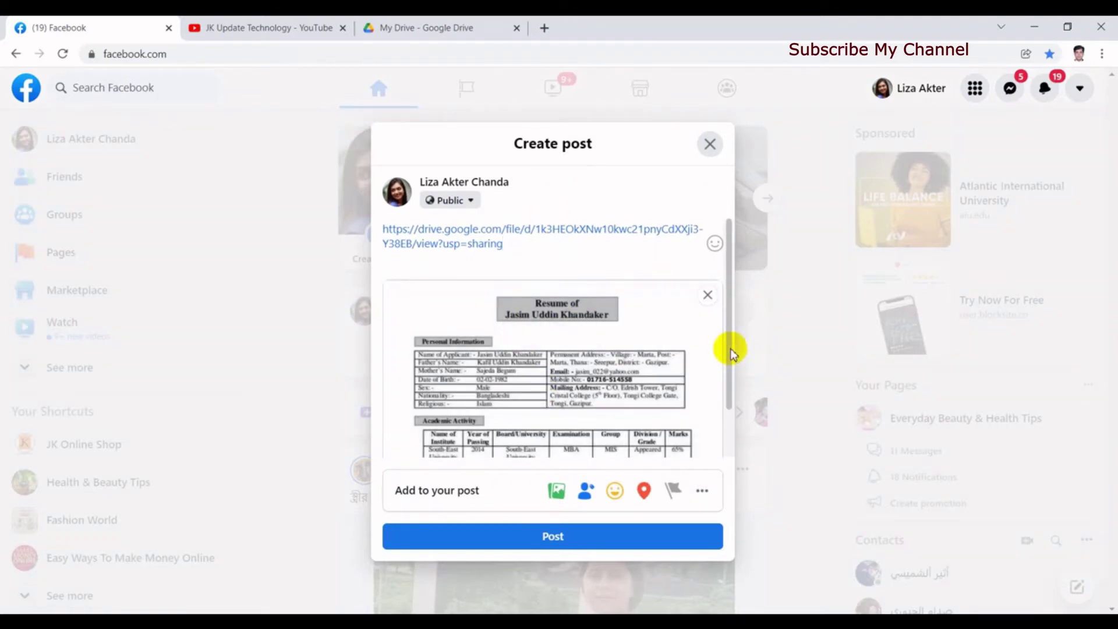
mouse_move(731, 349)
left_mouse_down()
mouse_move(728, 398)
mouse_move(732, 349)
left_mouse_up()
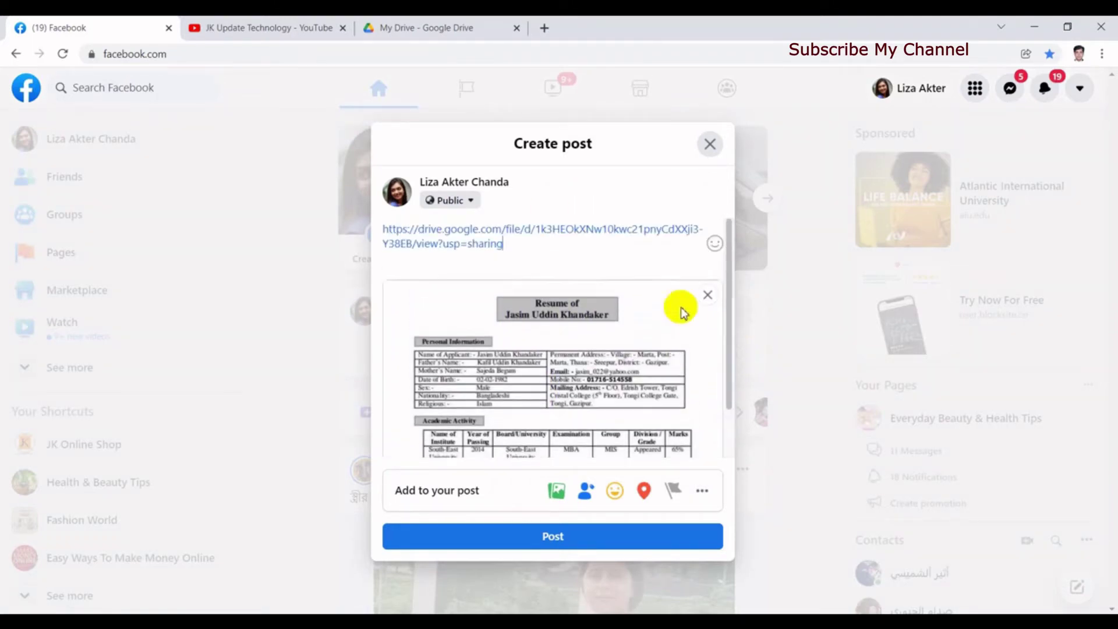
left_click(532, 539)
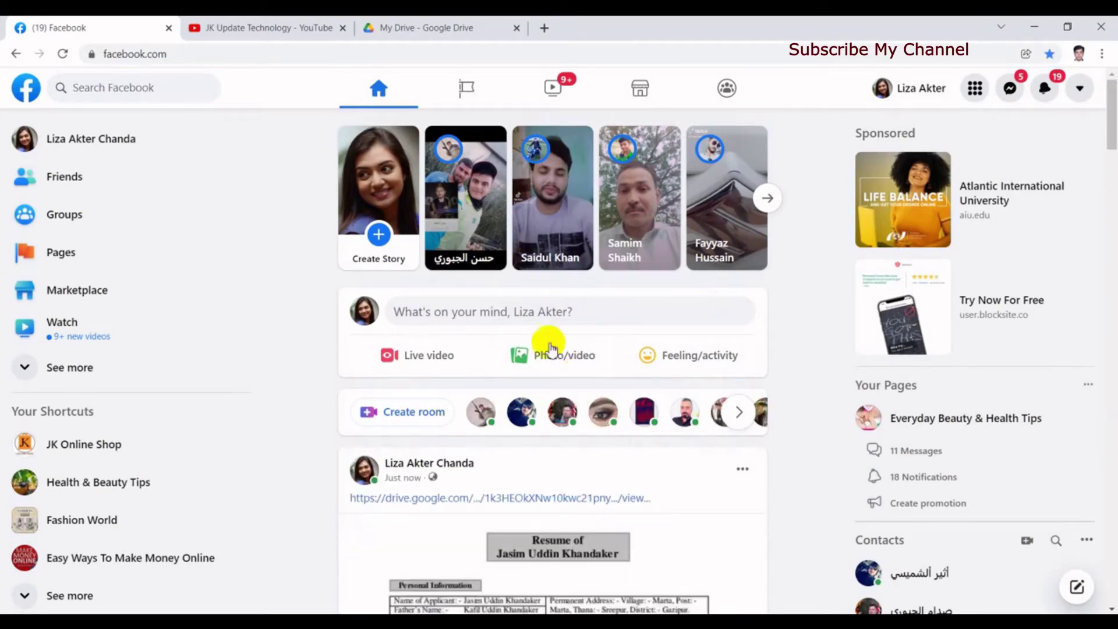
left_click_drag(1110, 148, 1111, 175)
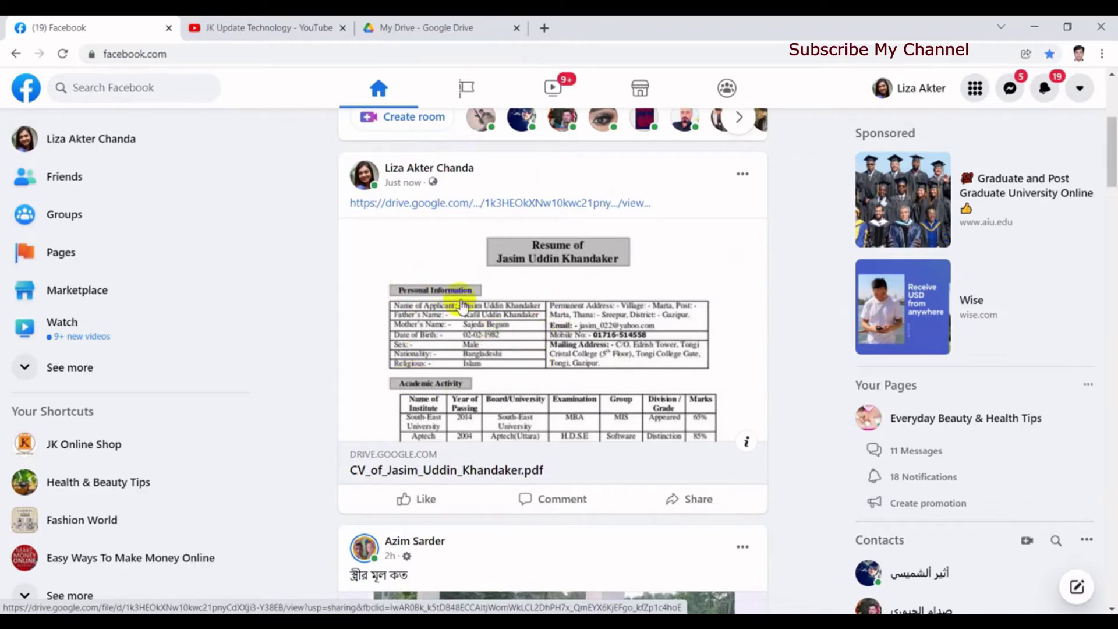
left_click(516, 352)
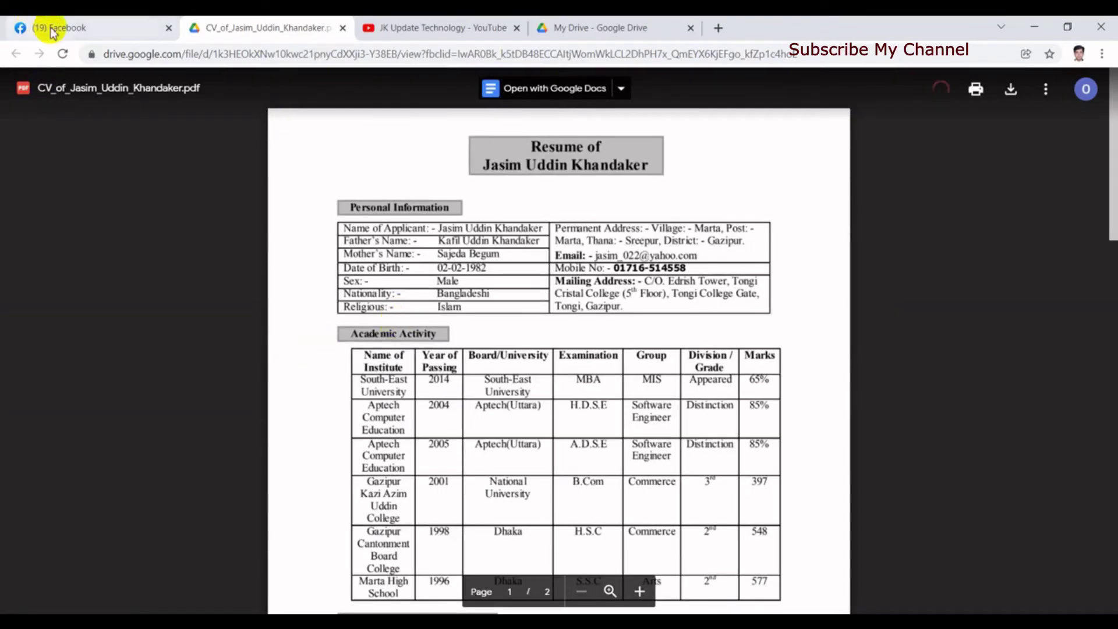
left_click(52, 31)
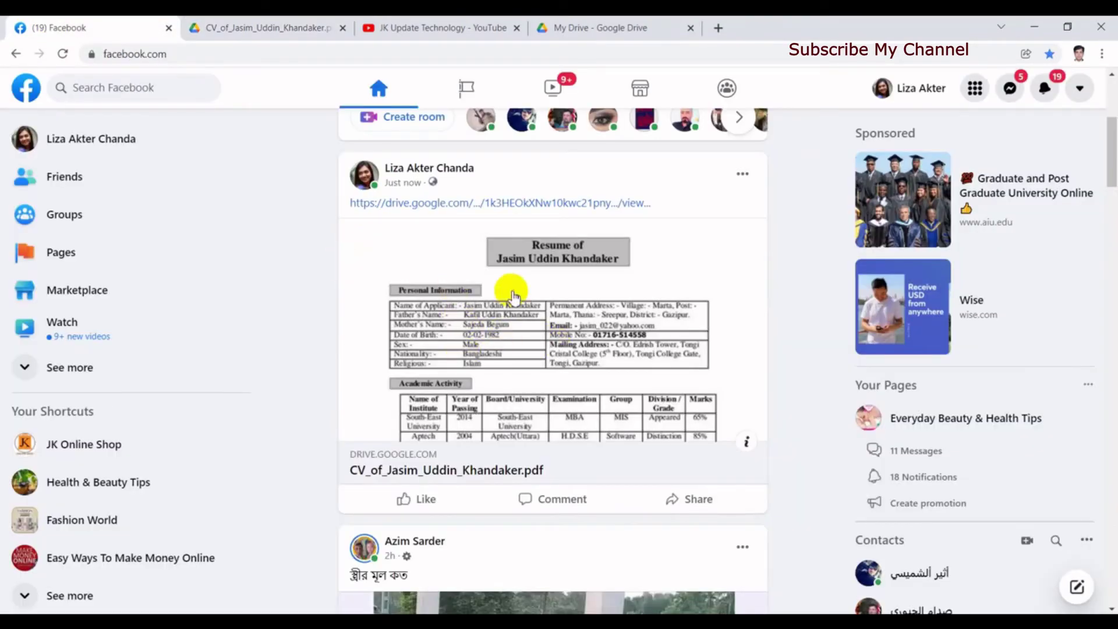
left_click(258, 32)
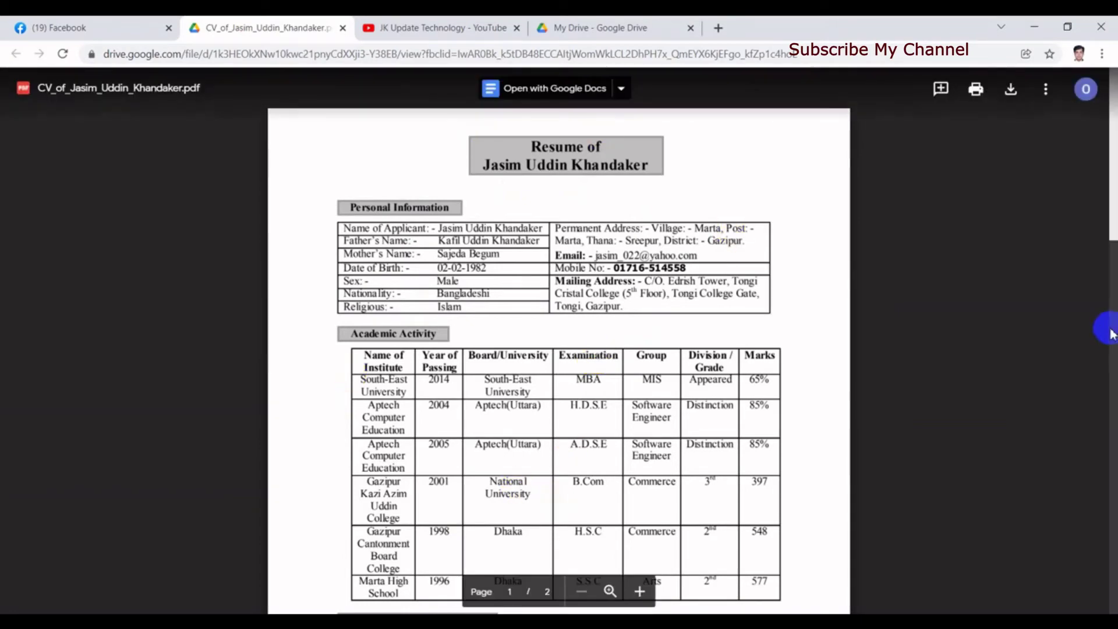
mouse_move(1111, 227)
left_mouse_down()
mouse_move(1111, 335)
mouse_move(1105, 218)
left_mouse_up()
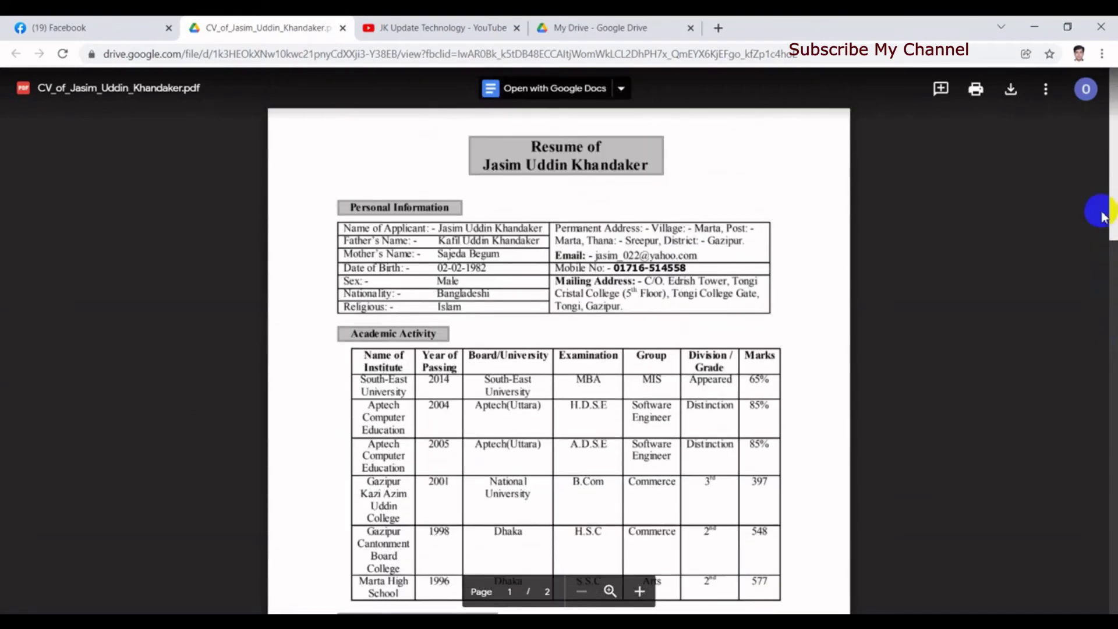
left_click(1008, 105)
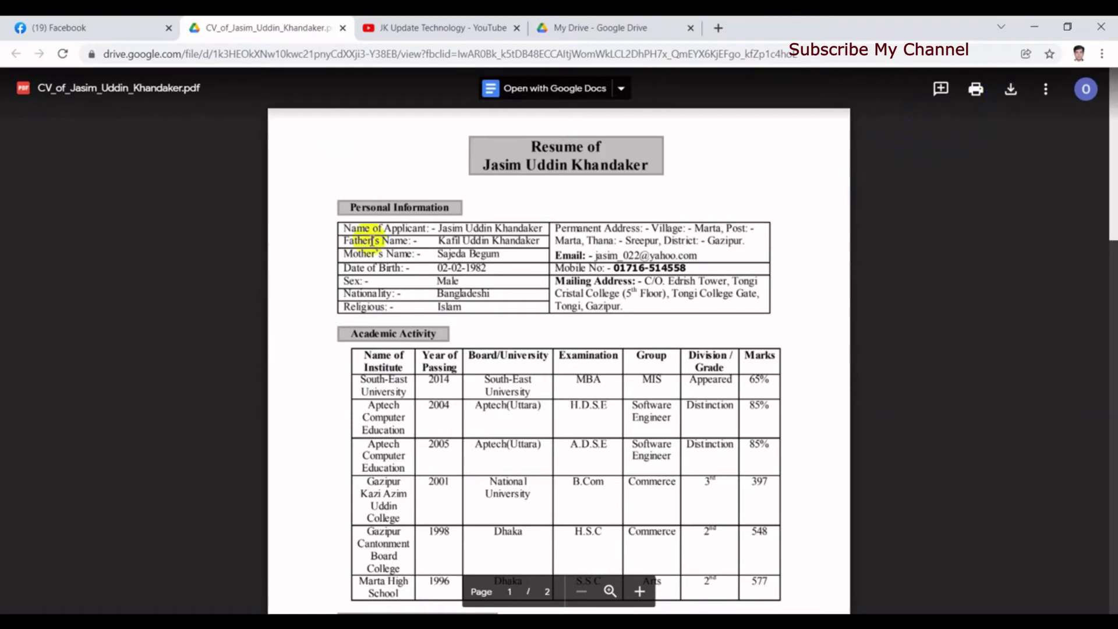
left_click(343, 28)
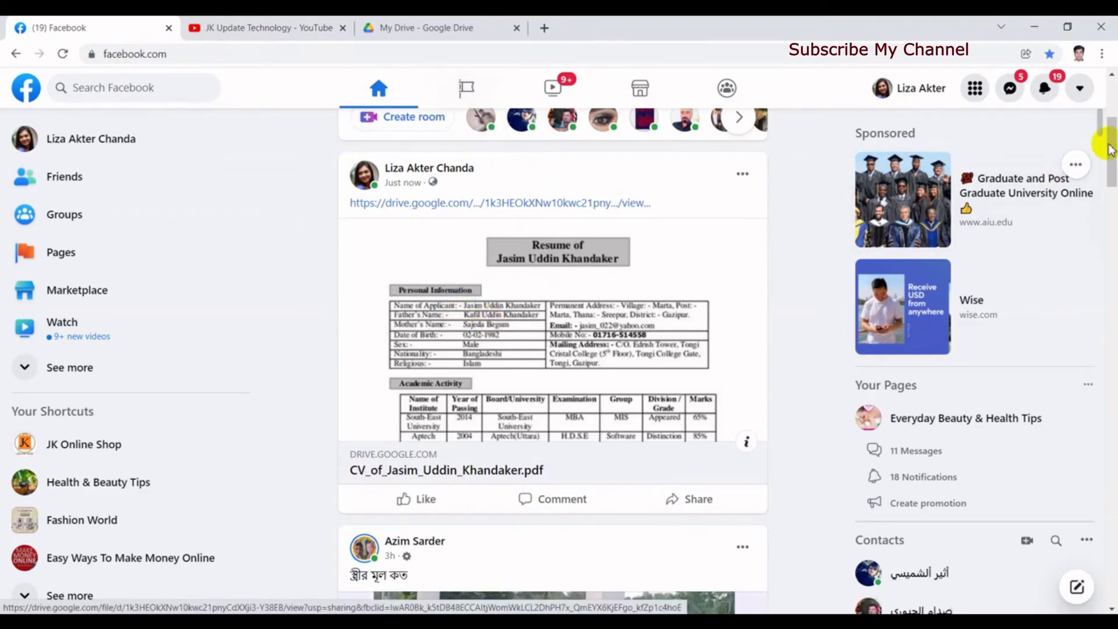
Step: Switch to the Easy Ways To Make Money Online page and open its Create post box
scroll(1111, 150, "up", 3)
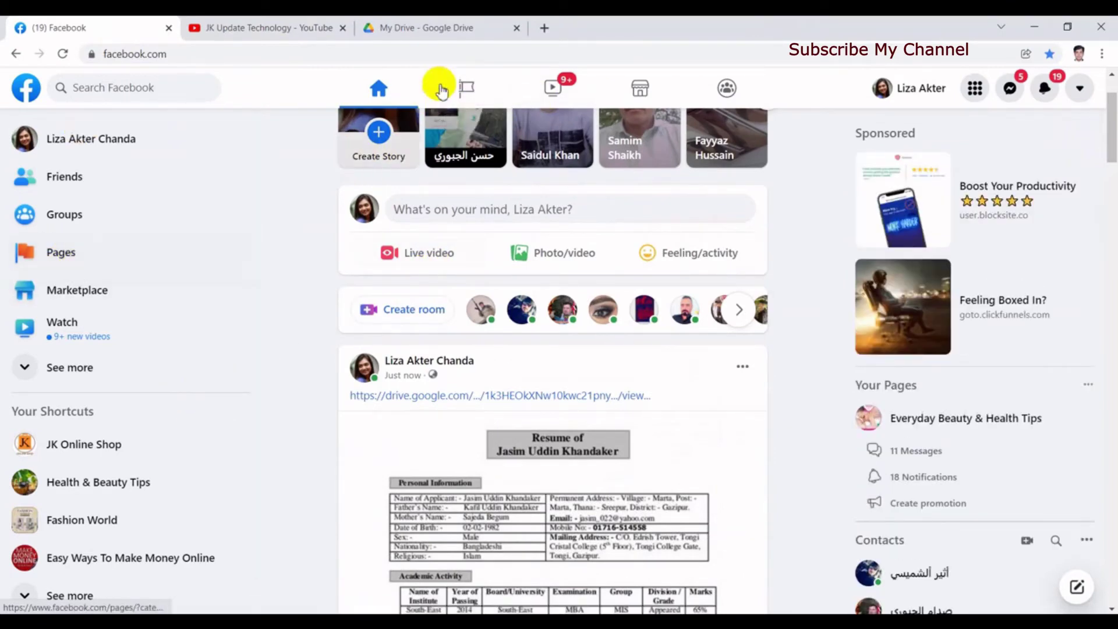
left_click(466, 89)
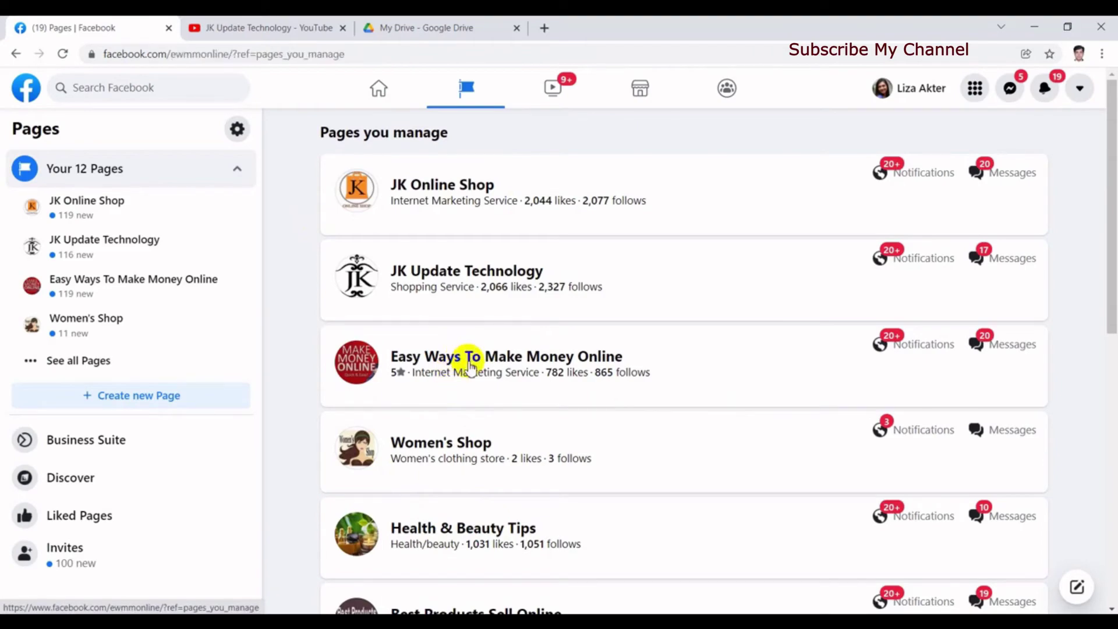
left_click(470, 364)
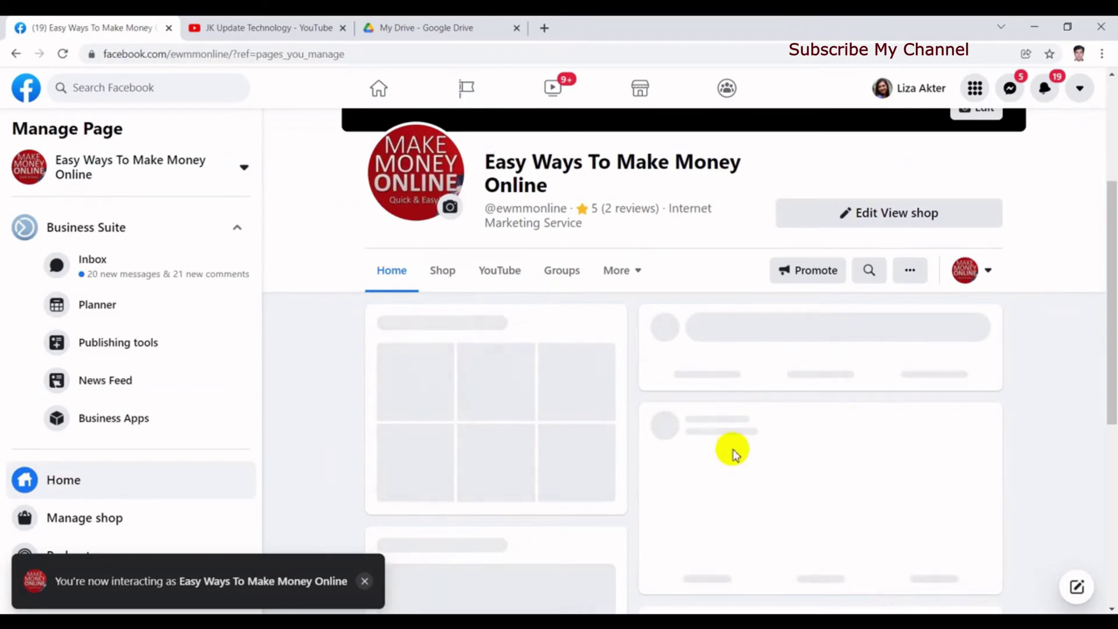
left_click_drag(1109, 224, 1106, 256)
left_click(850, 325)
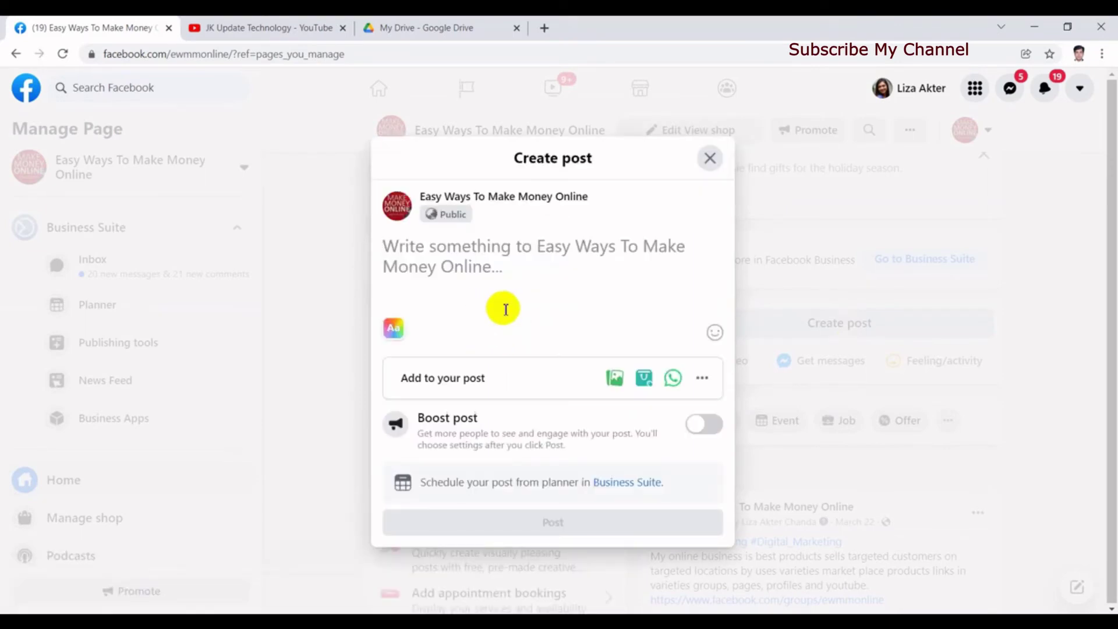
Step: Paste the CV's Drive link into the page's post box and publish it with the resume preview
key("ctrl+v")
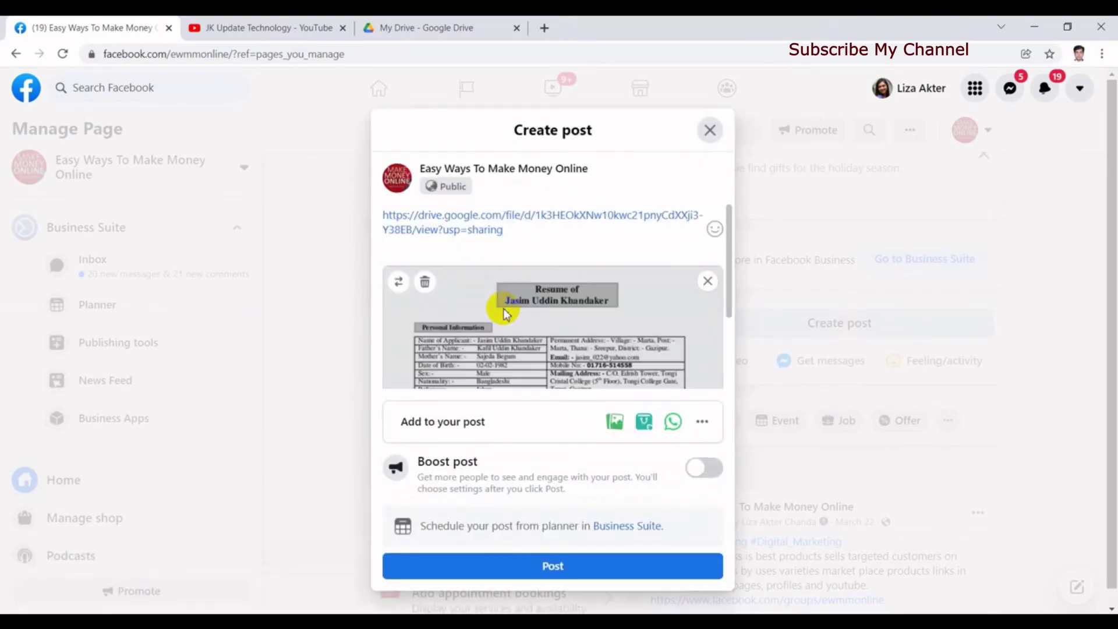
left_click_drag(727, 268, 732, 348)
scroll(651, 274, "up", 3)
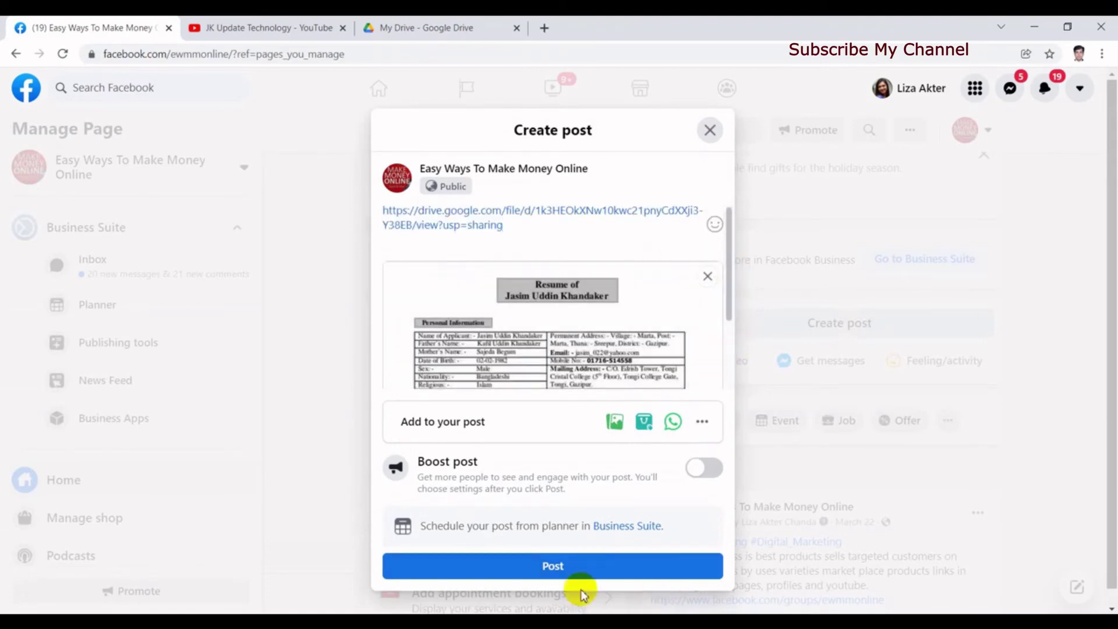
left_click(556, 569)
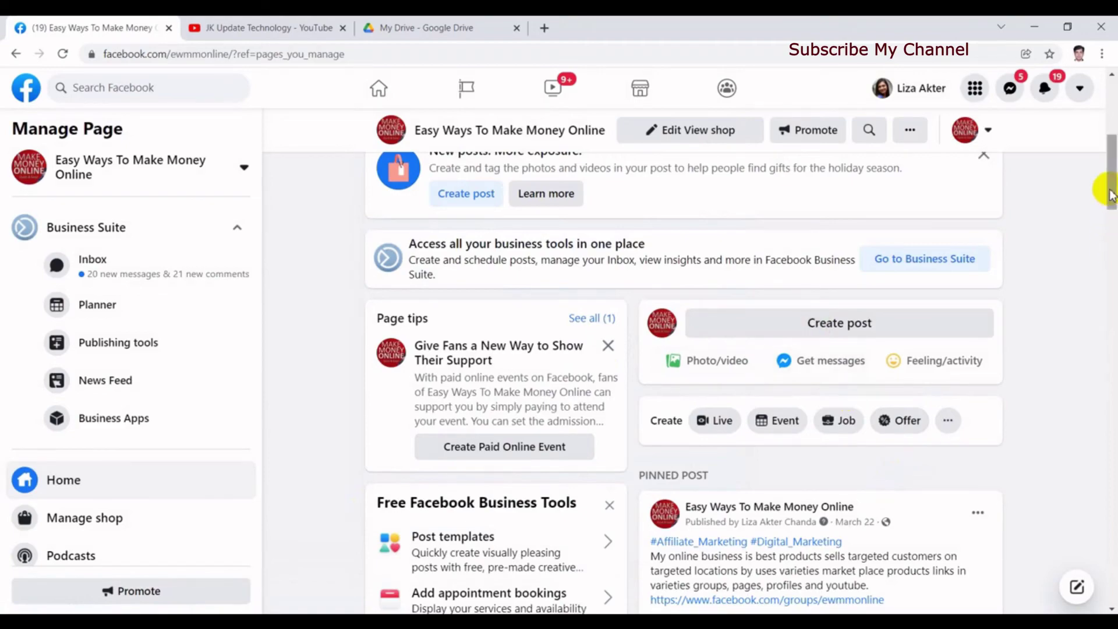
Step: Reload the page, open the new CV post's link under Other Posts to verify it, then close that tab
left_click_drag(1107, 183, 1111, 156)
left_click(62, 53)
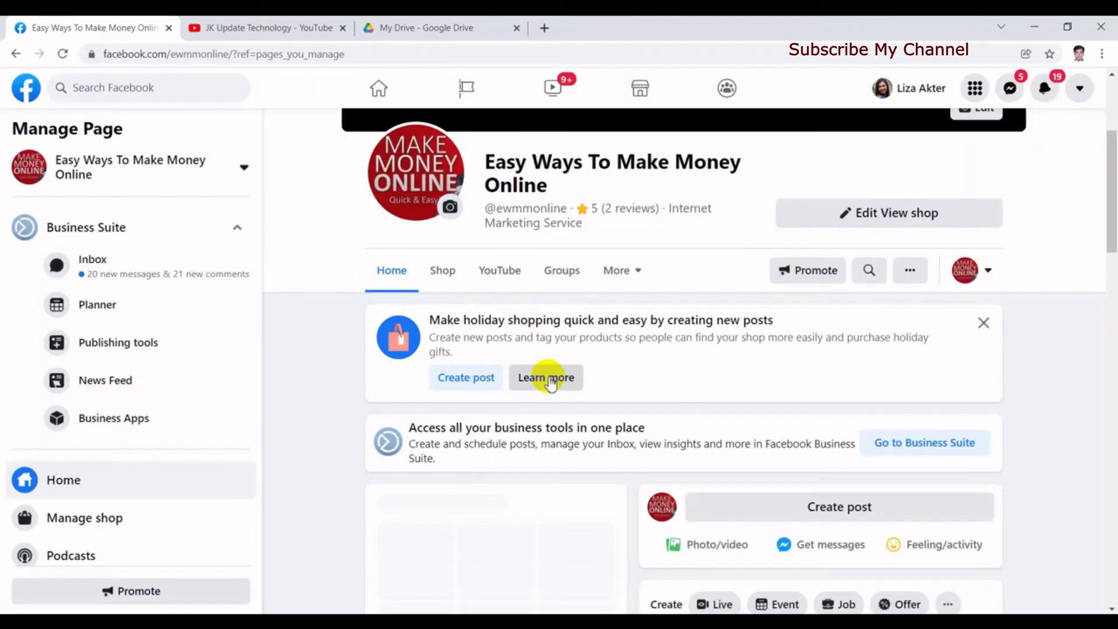
left_click_drag(1109, 171, 1105, 357)
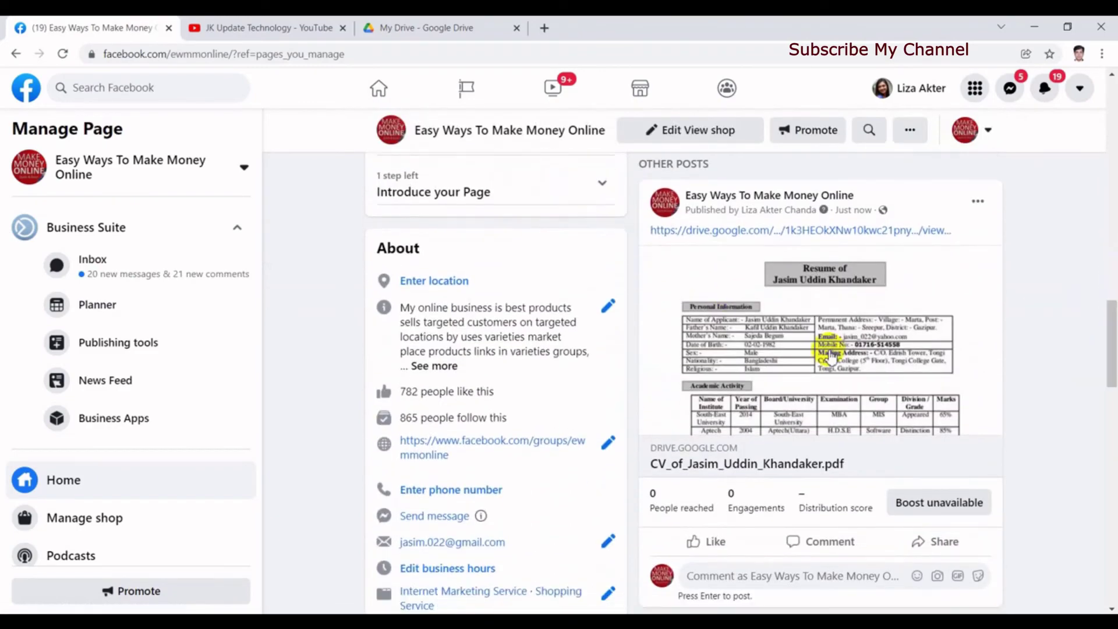
scroll(703, 457, "up", 5)
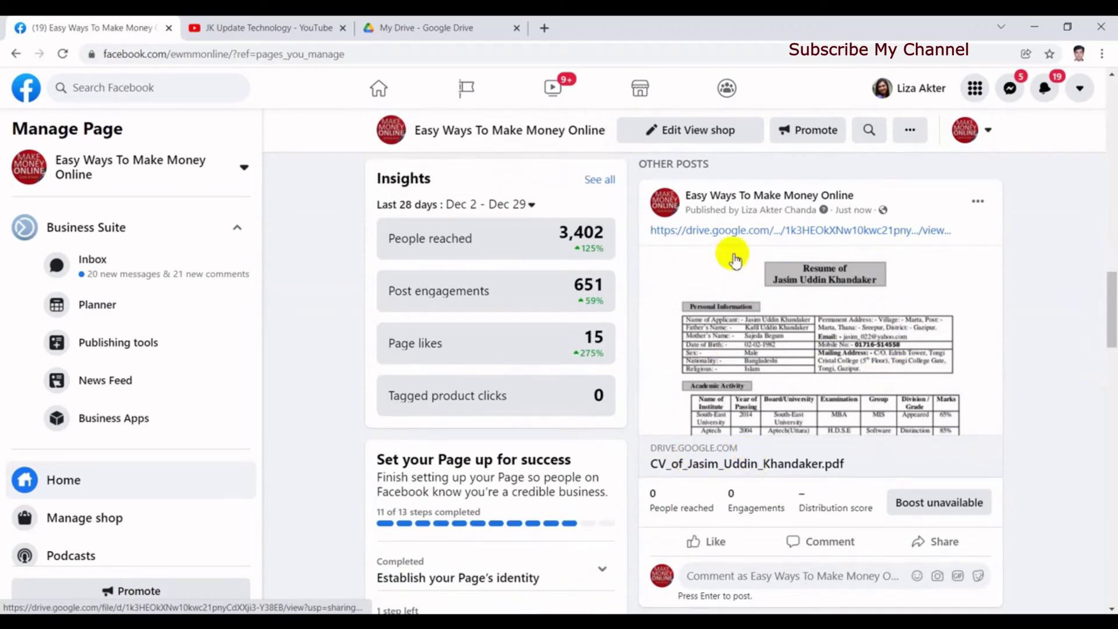
scroll(722, 244, "up", 2)
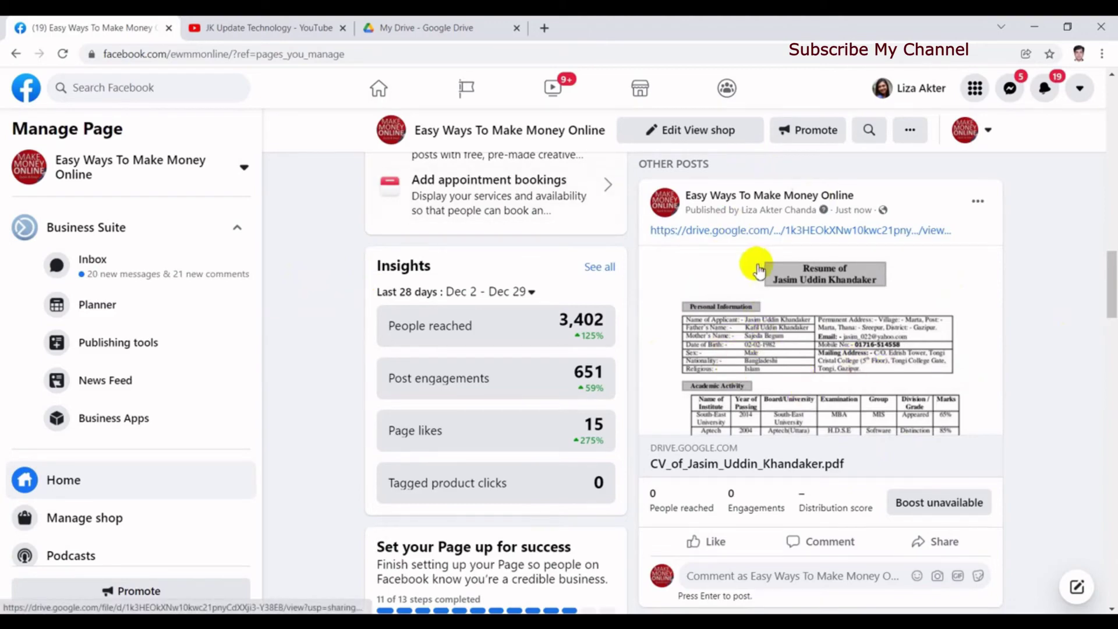
left_click(808, 349)
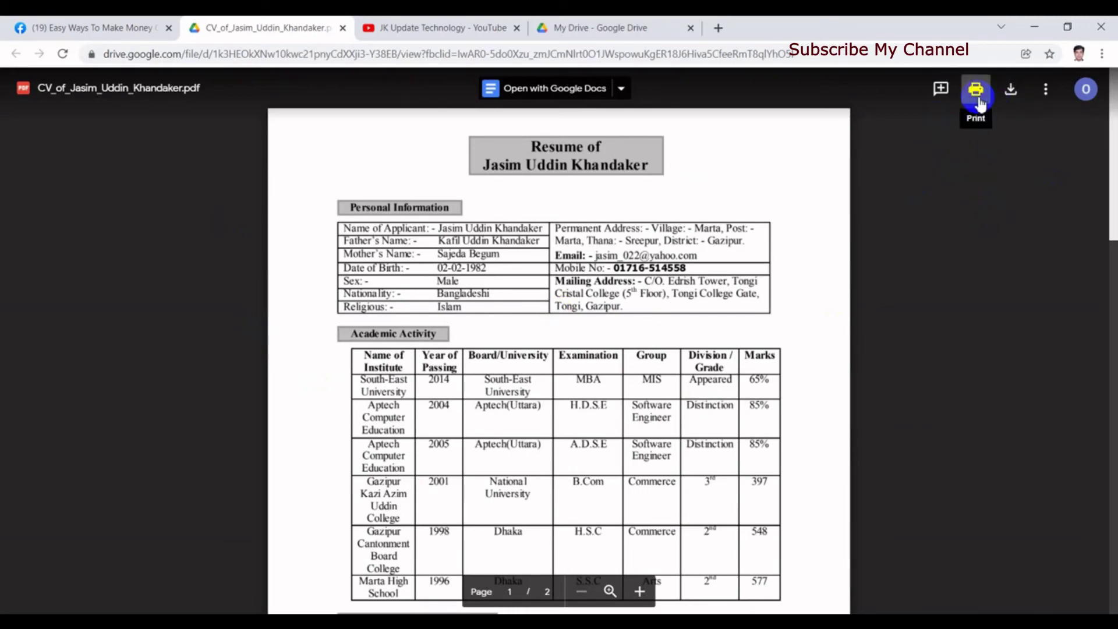
left_click(342, 28)
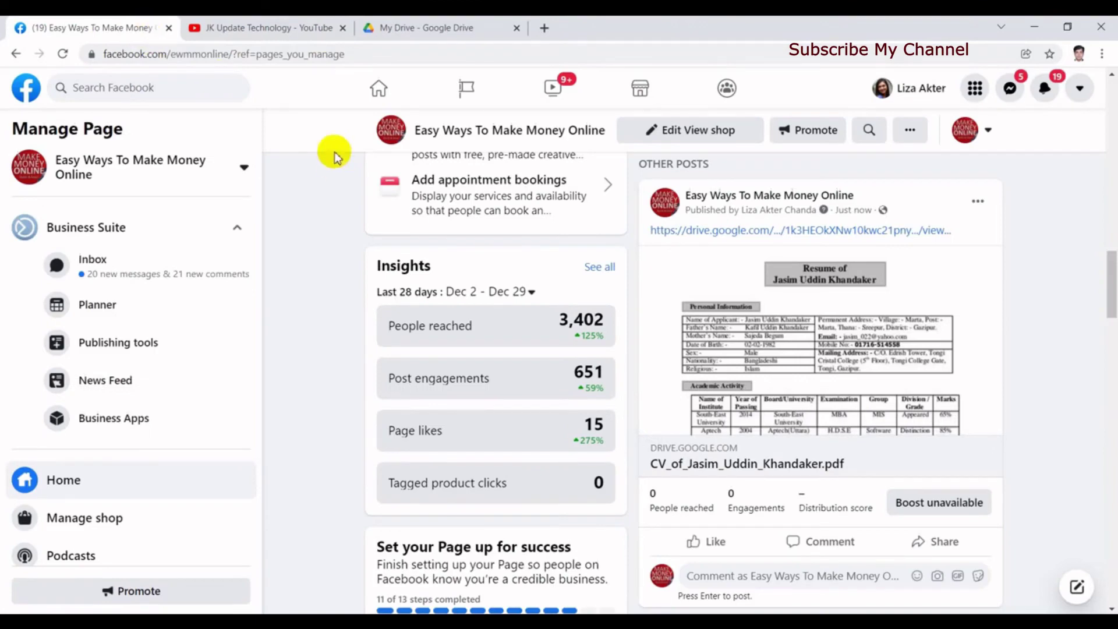
Step: Go from the Home feed to Groups and open Affiliate Marketing Worldwide under Groups you manage
left_click(384, 93)
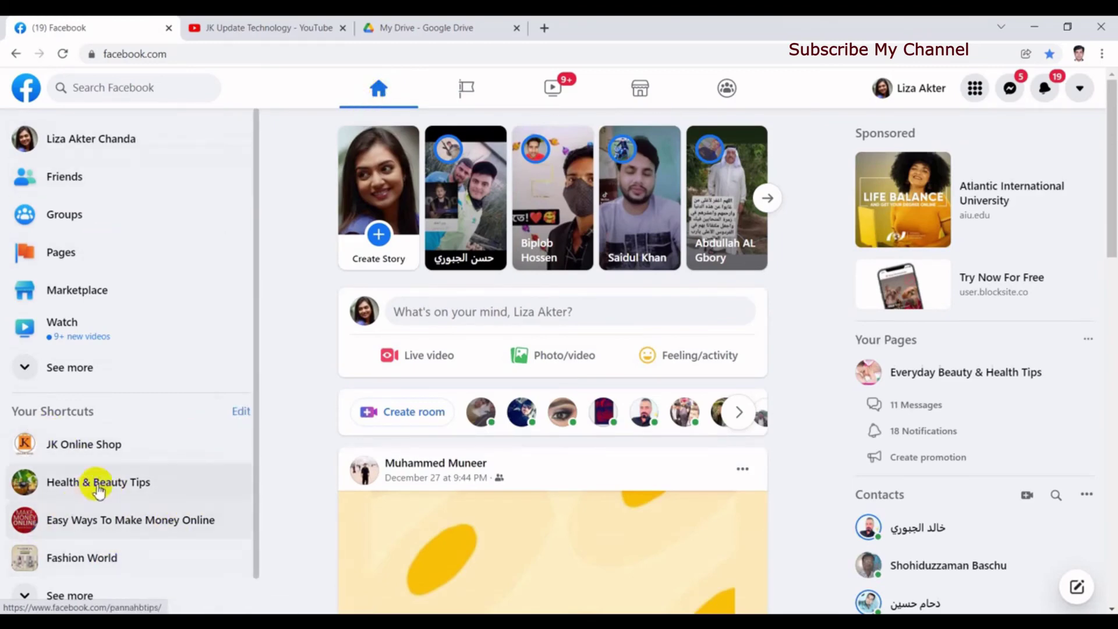
left_click(69, 216)
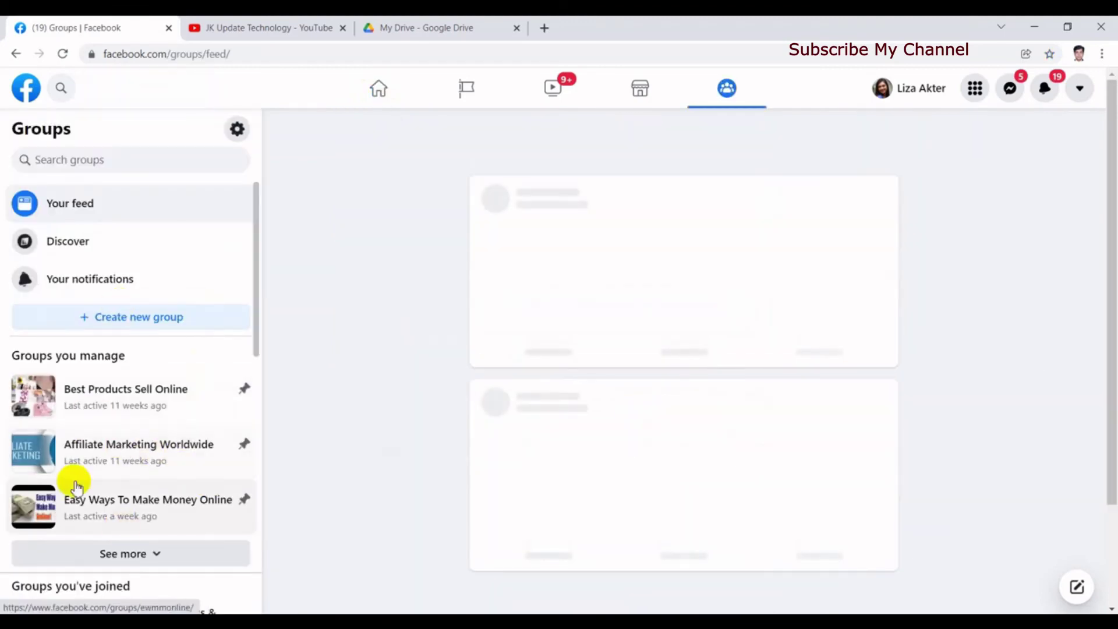
mouse_move(256, 335)
left_mouse_down()
mouse_move(256, 369)
mouse_move(262, 343)
left_mouse_up()
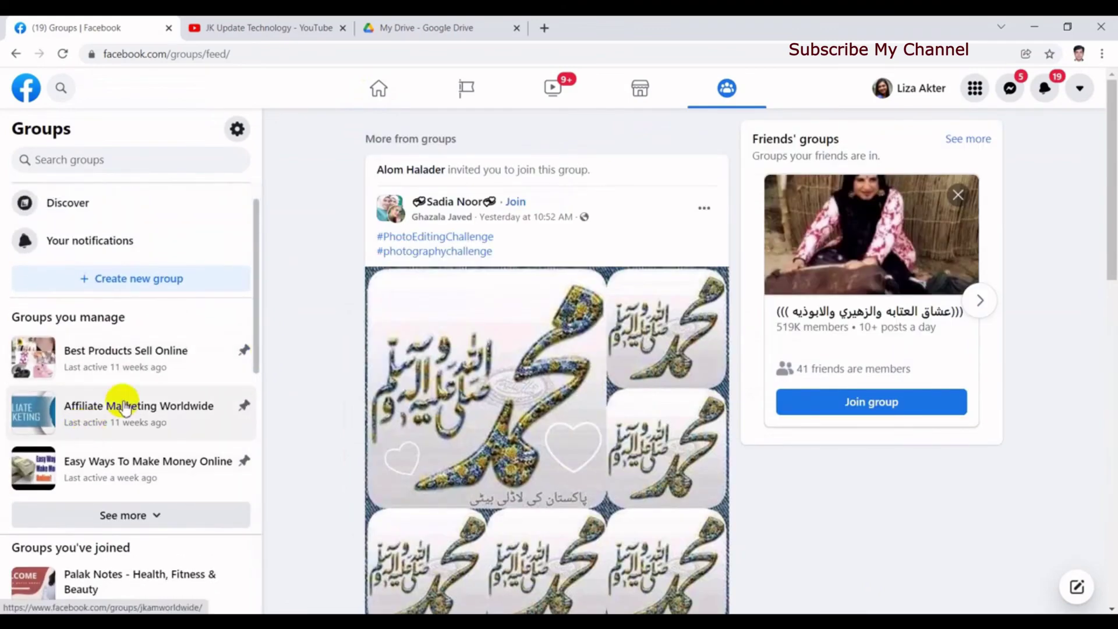
left_click(109, 423)
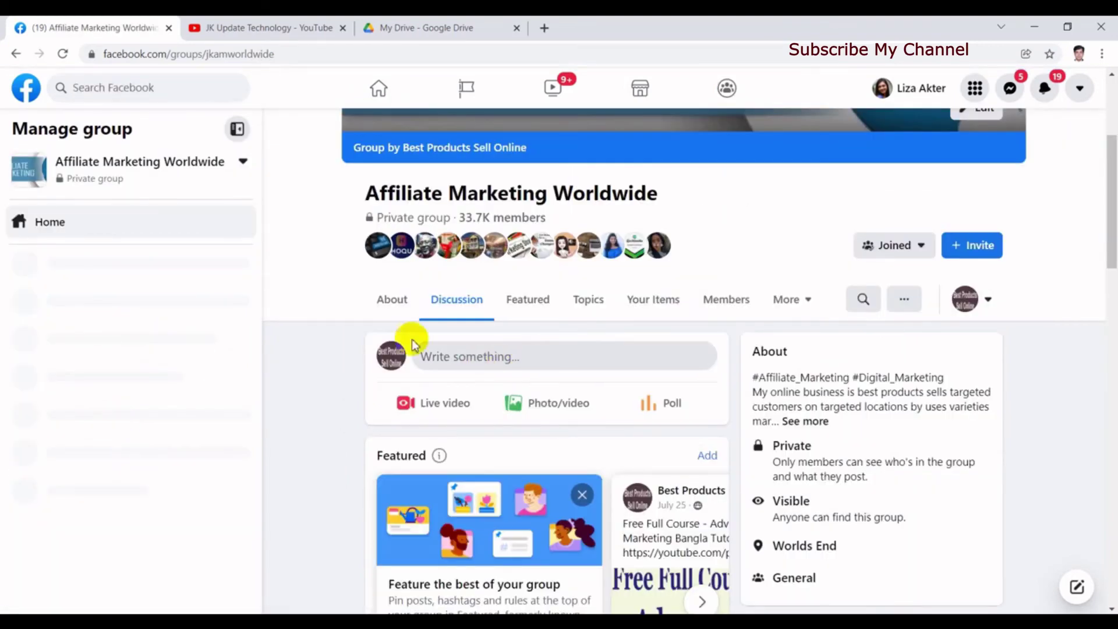
scroll(1100, 237, "down", 2)
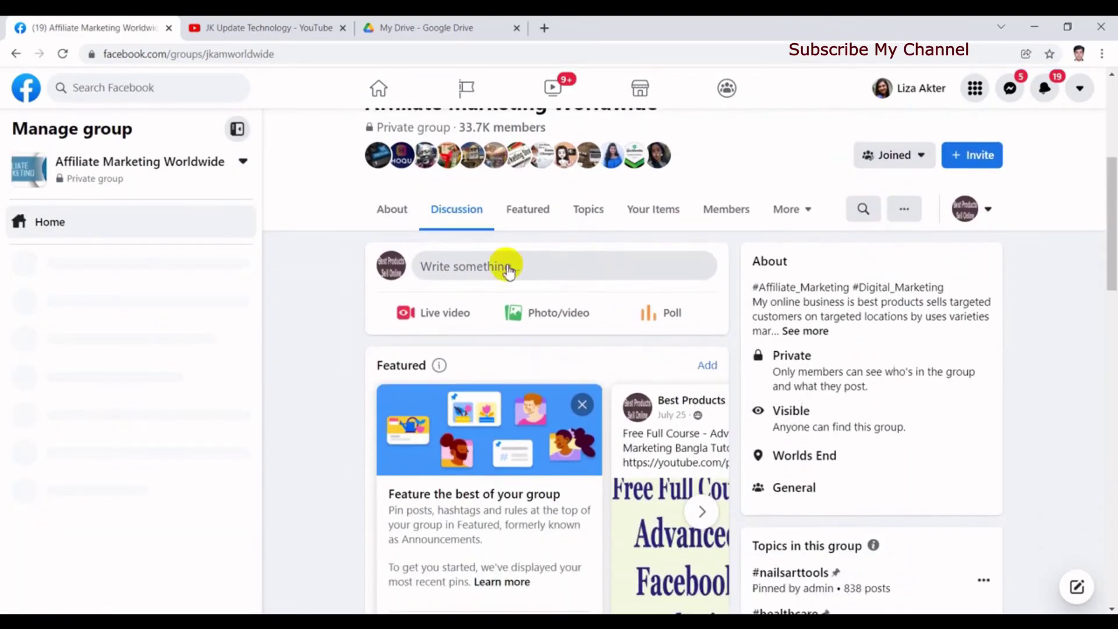
left_click(507, 270)
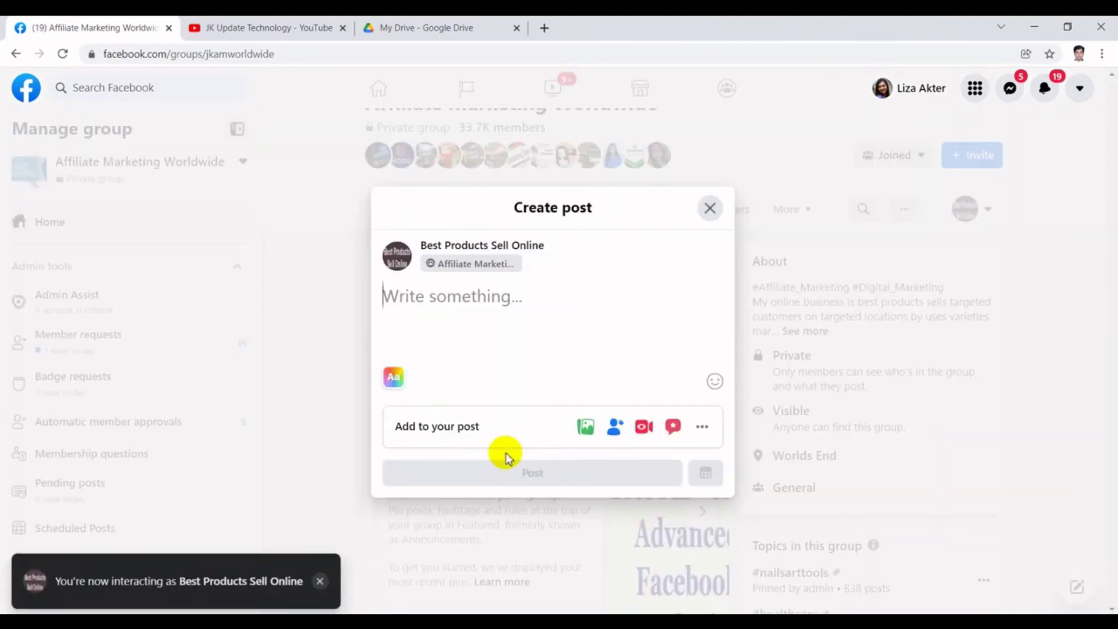
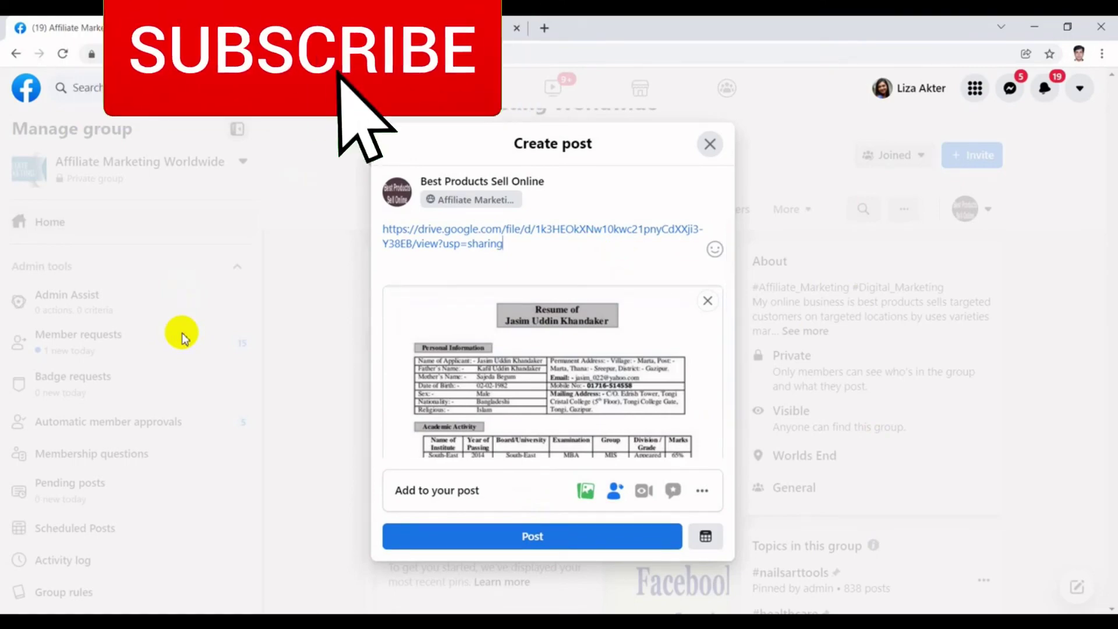
left_click(710, 149)
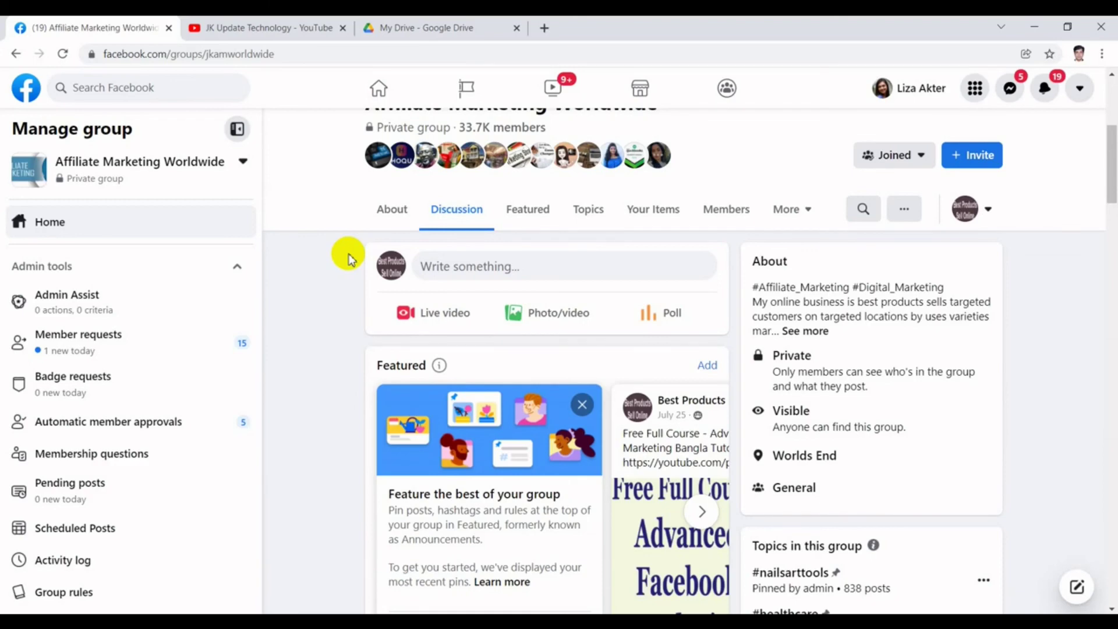
Step: Scroll the group page up and switch to the JK Update Technology YouTube tab
scroll(1108, 169, "up", 3)
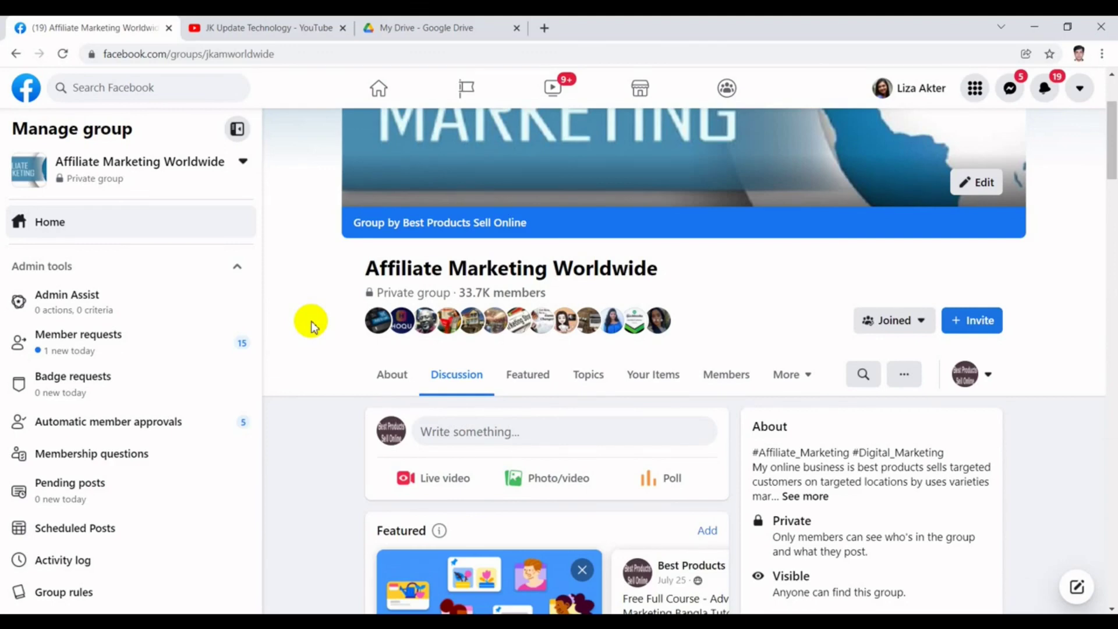
left_click(257, 27)
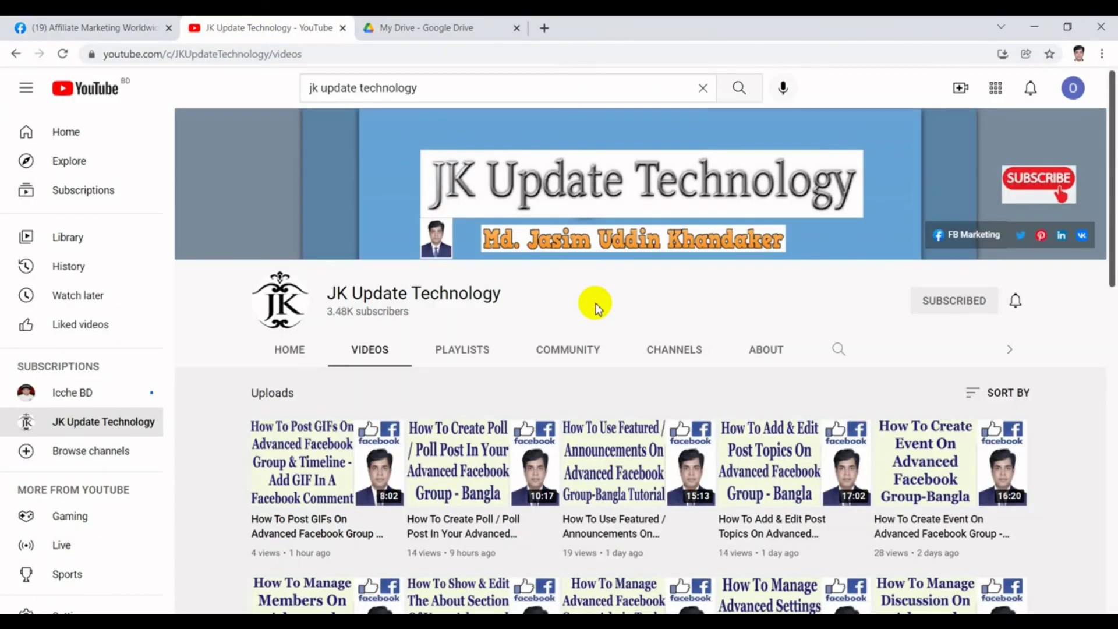